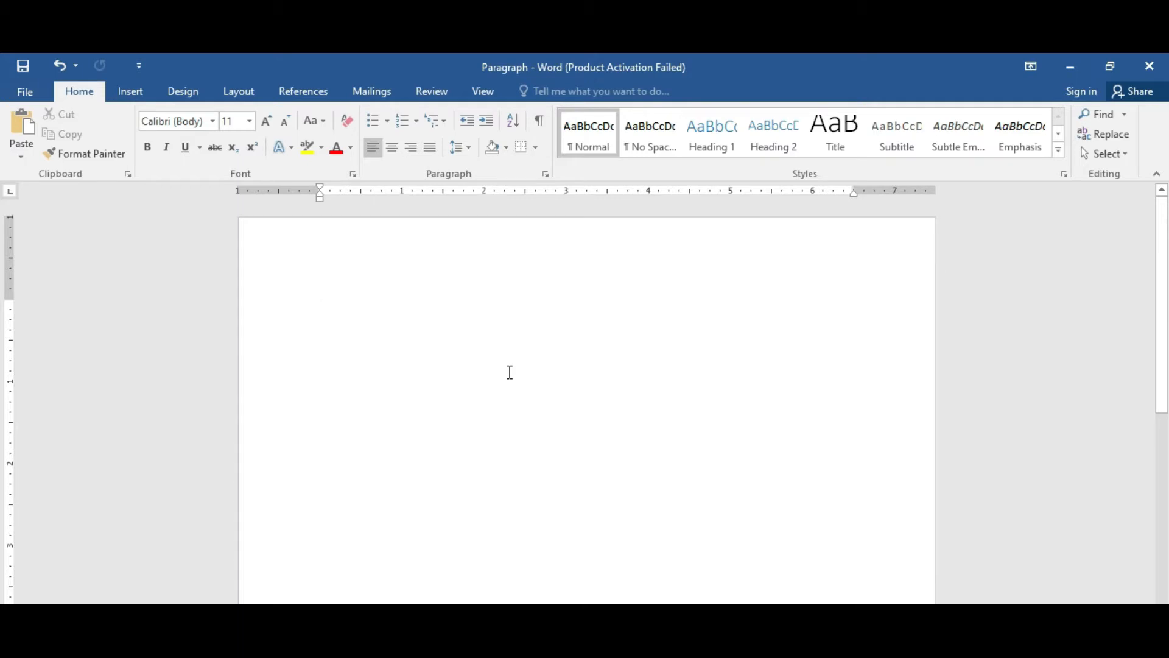
Write a paragraph introducing the Urdu / Hindi MS Word tutorial on paragraph setting, ending with "what are the benefits of this option.".
text(This)
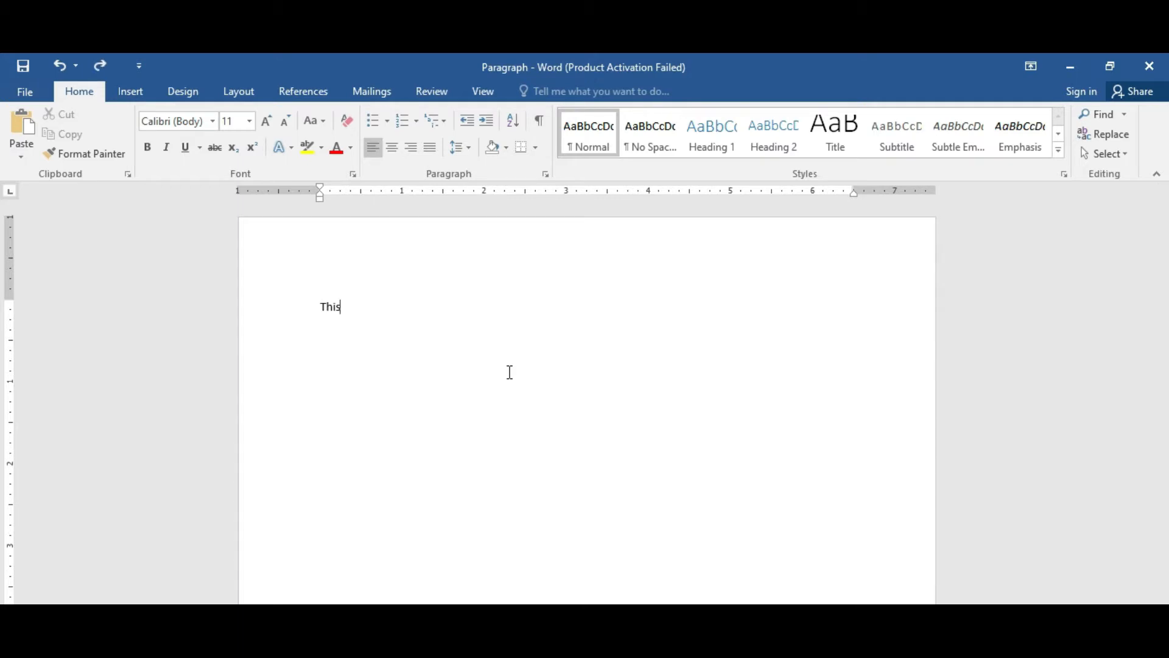
text( is MS Word tutorial video which recorded in Urdu / Hindi Language. In this video we brief about paragraph setting. First we briefed in detail that, what is paragraph and what is sentence. How we can know that our paragraph end on which place. What are the identification. How we can set the paragraph, which font style and size are suitable for official documents. Which font style should be choosing for letter and applications. What type of setting required on paragraph and whole text? How we can count the total data in our documents and what are the benefits of this option.)
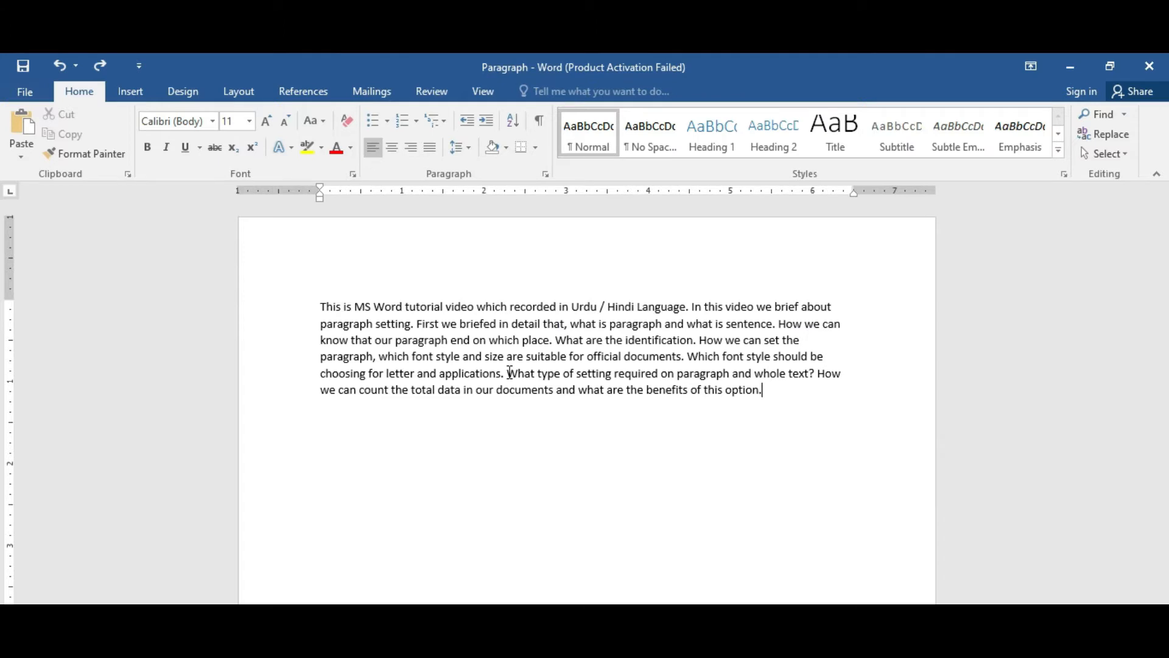
Delete the paragraph's ending and retype "How we can count the total data in our documents and what are the benefits of this option.", followed by a new line.
key(BackSpace)
key(BackSpace)
key(BackSpace)
key(BackSpace)
key(BackSpace)
key(BackSpace)
key(BackSpace)
key(BackSpace)
key(BackSpace)
key(BackSpace)
key(BackSpace)
key(BackSpace)
key(BackSpace)
key(BackSpace)
key(BackSpace)
key(BackSpace)
key(BackSpace)
key(BackSpace)
key(BackSpace)
key(BackSpace)
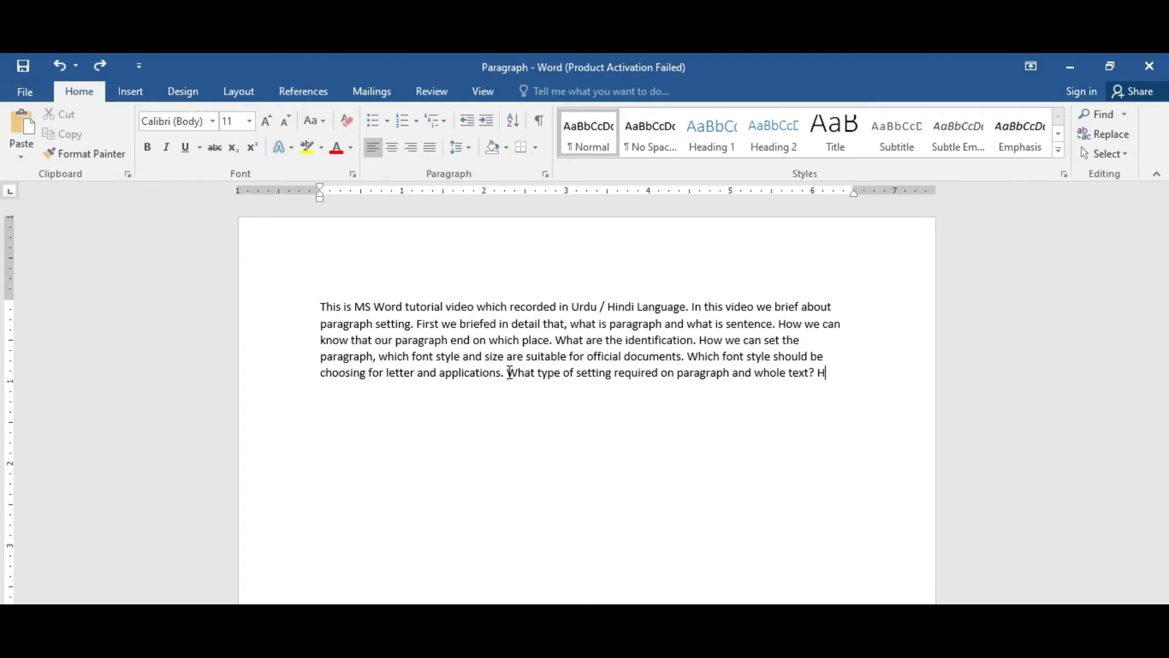
text(ow we can count the total data in our documents and what are the benefits of this option.)
key(Return)
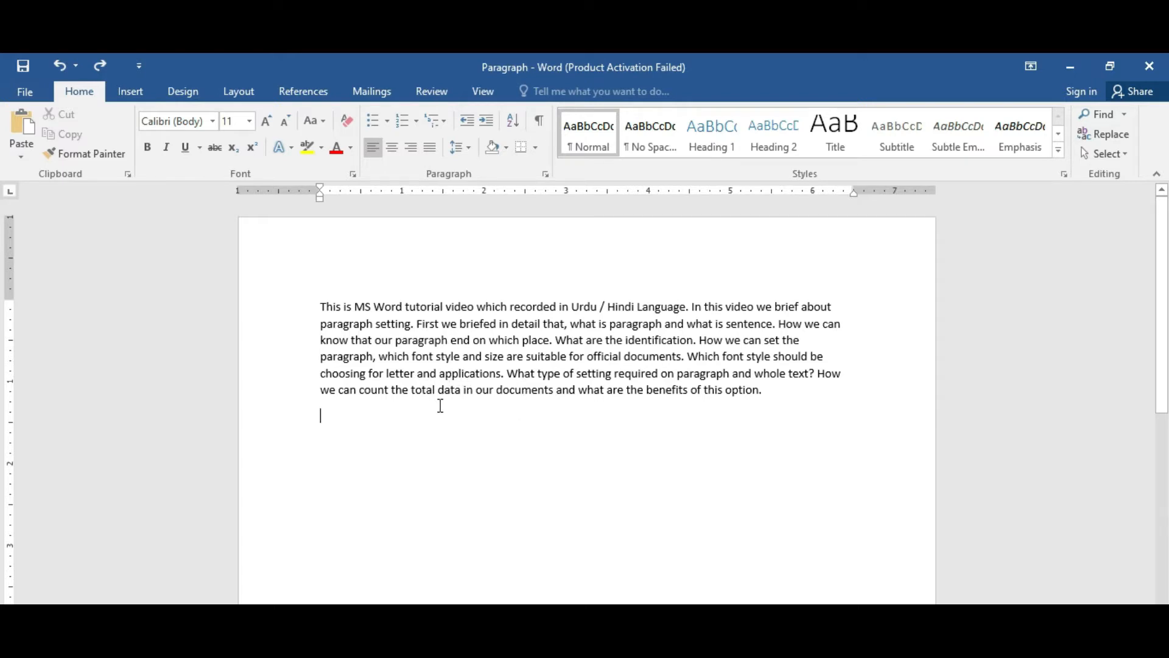
Select the entire paragraph of text.
click(322, 307)
drag(569, 381, 774, 398)
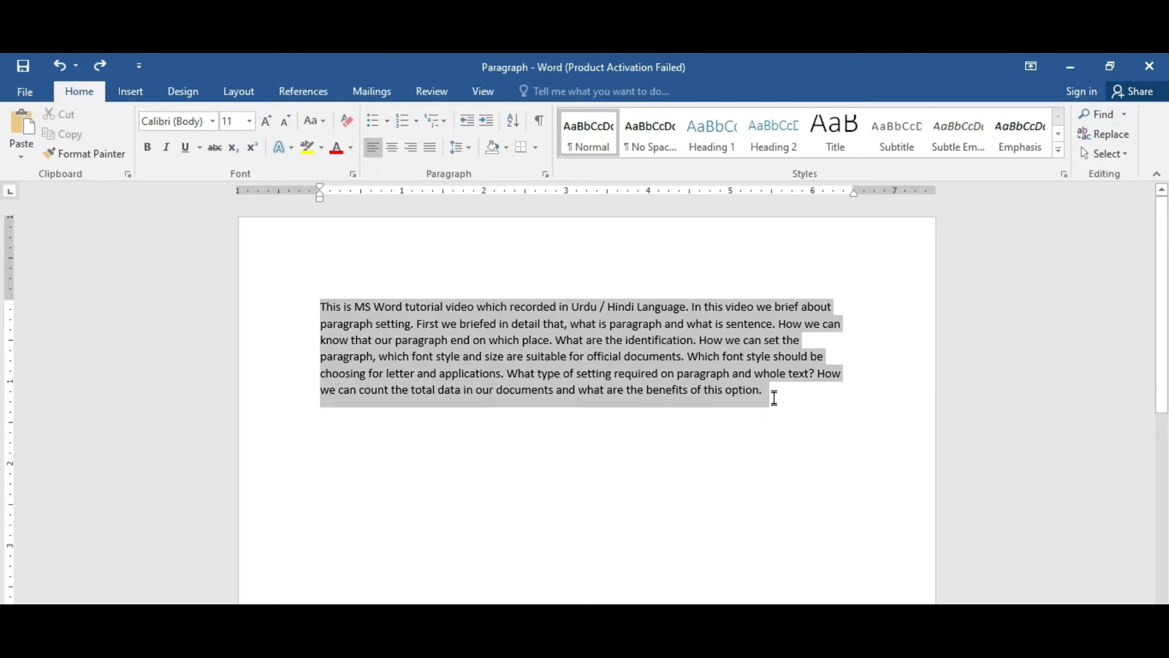
click(466, 421)
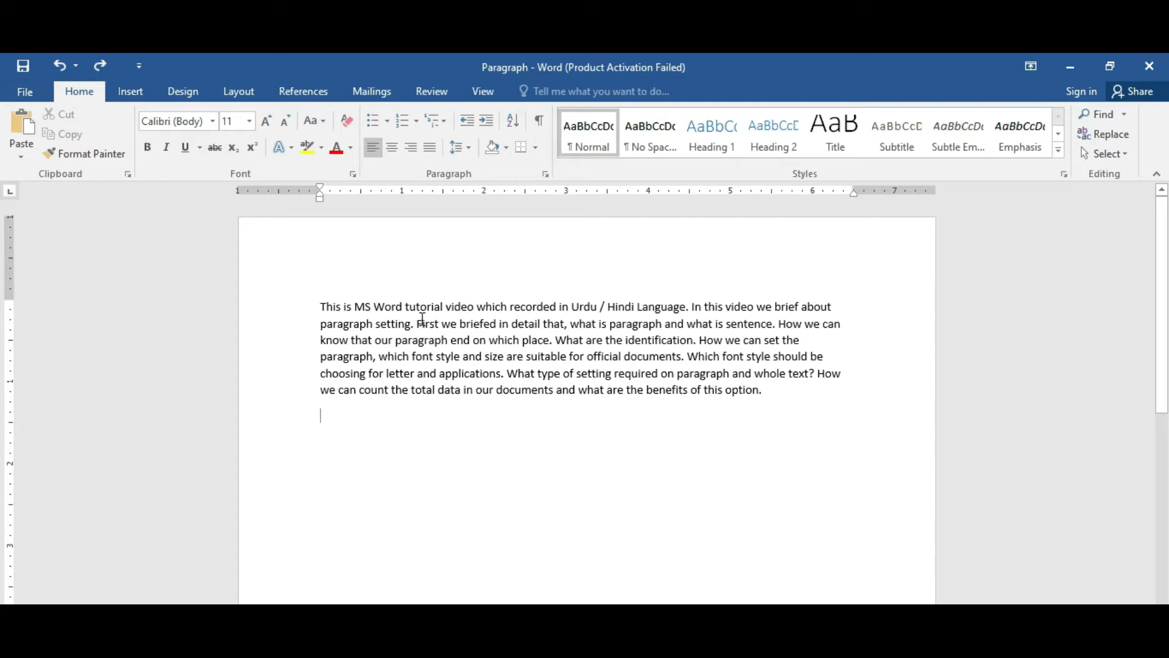
drag(318, 307, 764, 390)
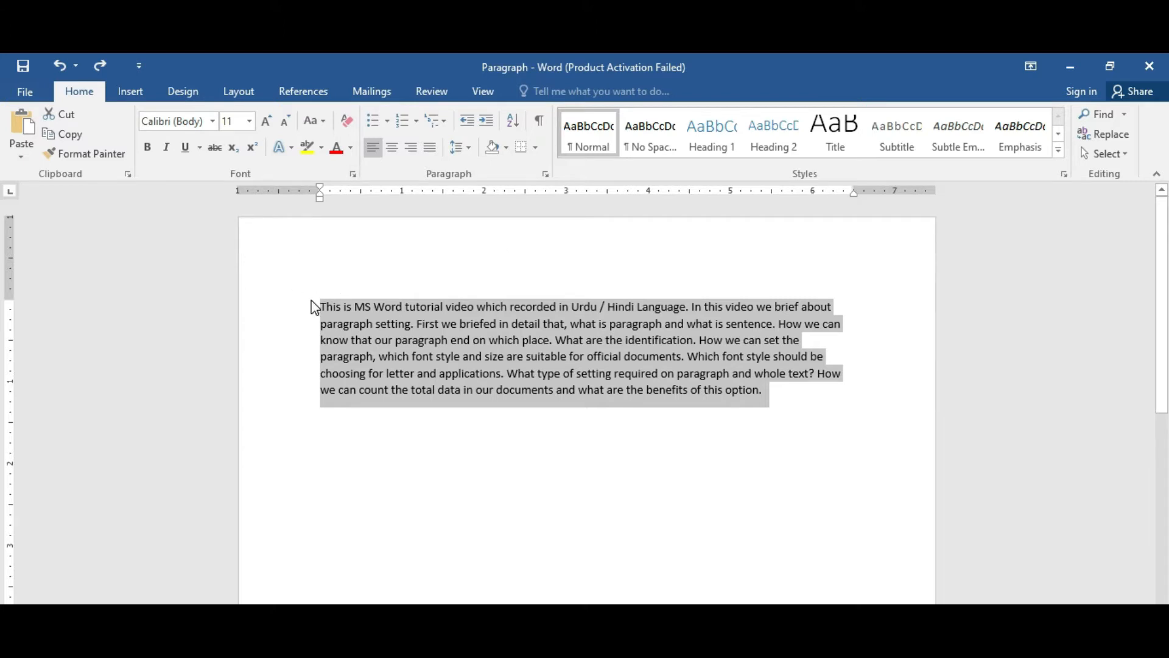
Try out the Arial and Times New Roman fonts on the selected paragraph and cancel the font change.
click(211, 125)
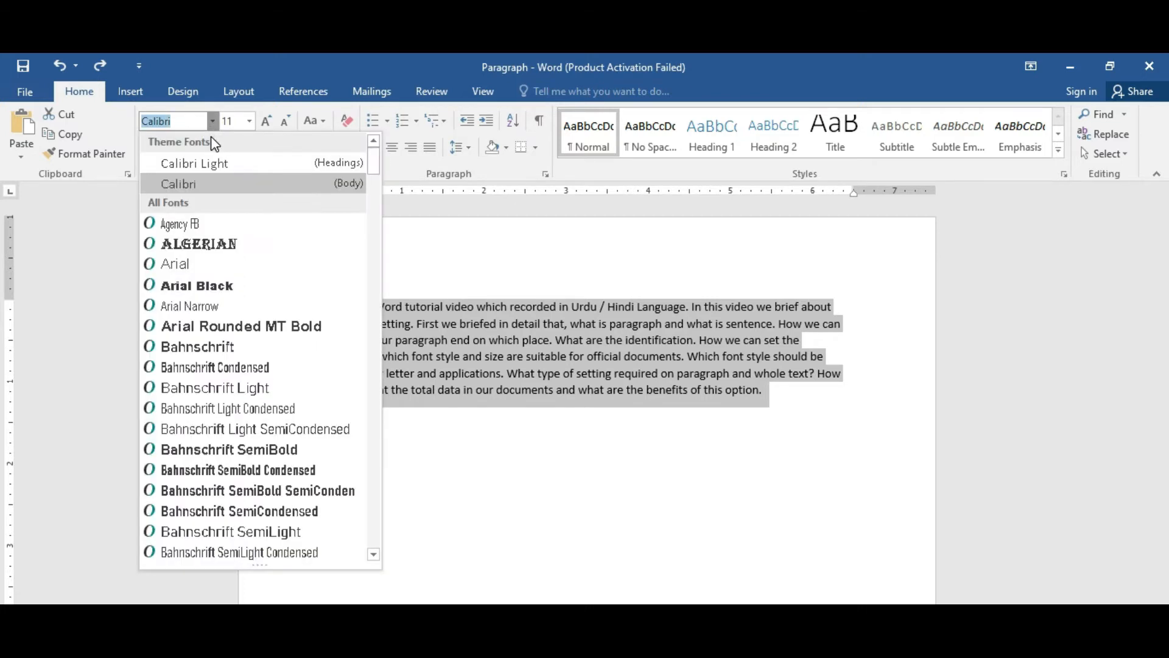
text(a)
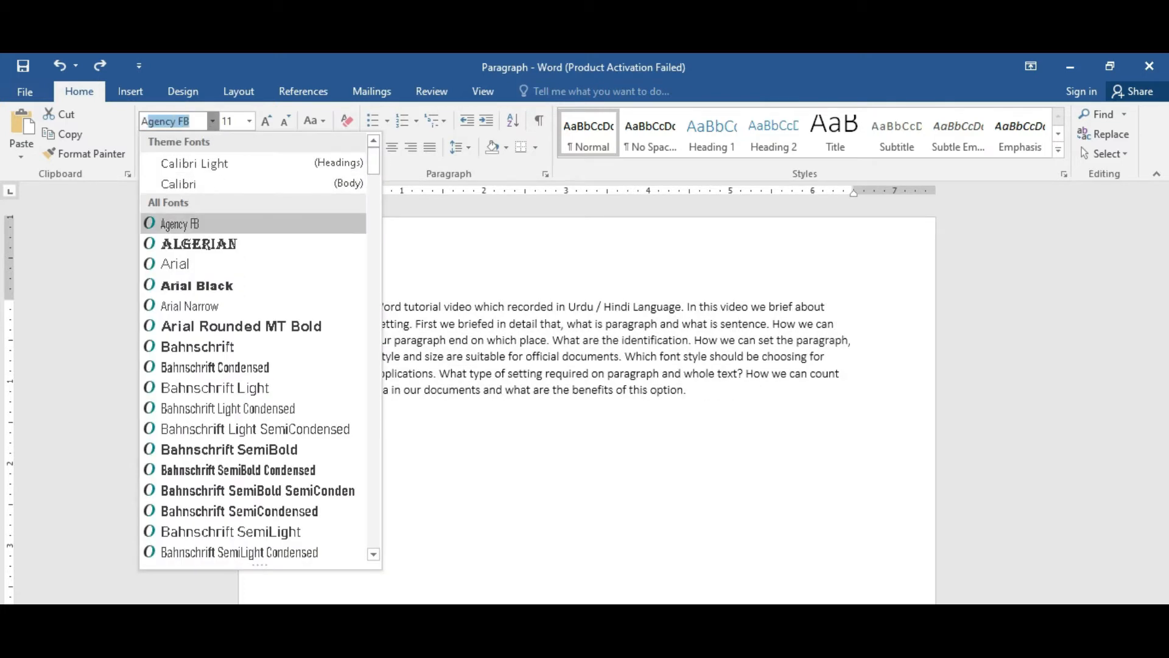
text(r)
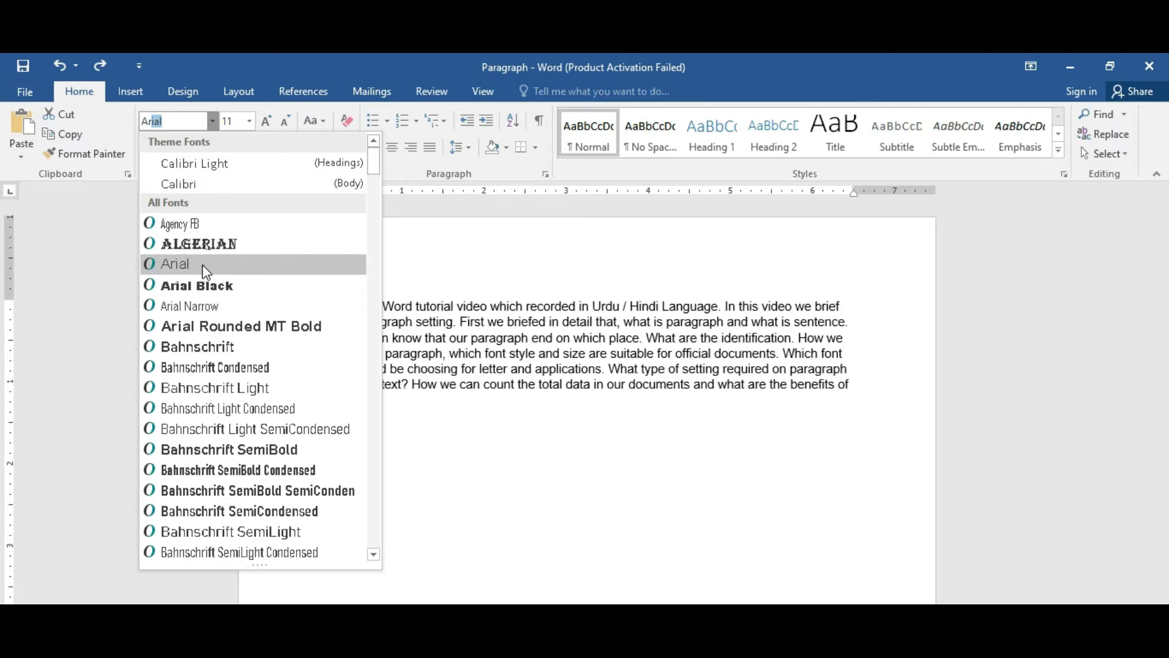
text(tim)
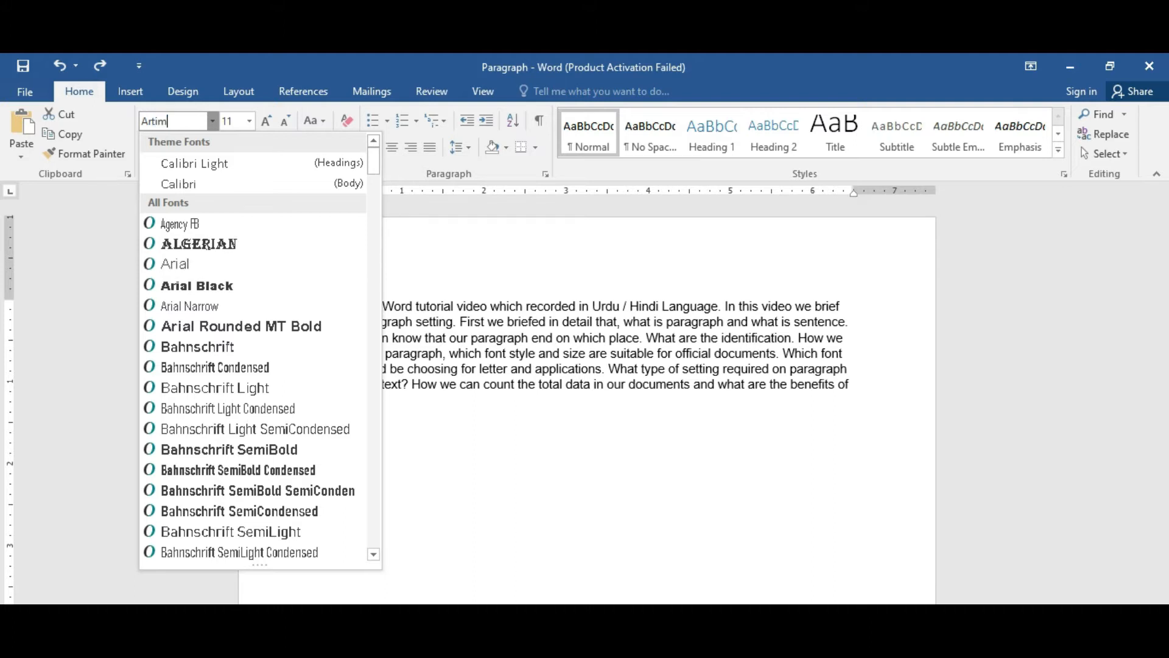
key(BackSpace)
key(BackSpace)
key(BackSpace)
key(BackSpace)
key(BackSpace)
text(Time)
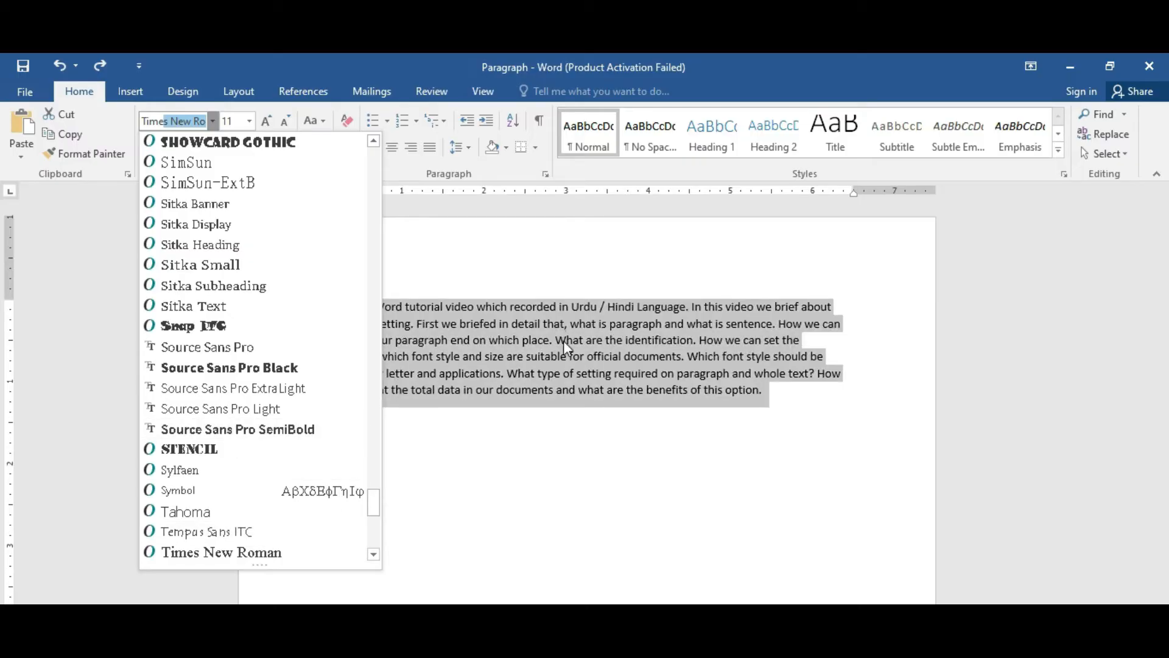
key(Escape)
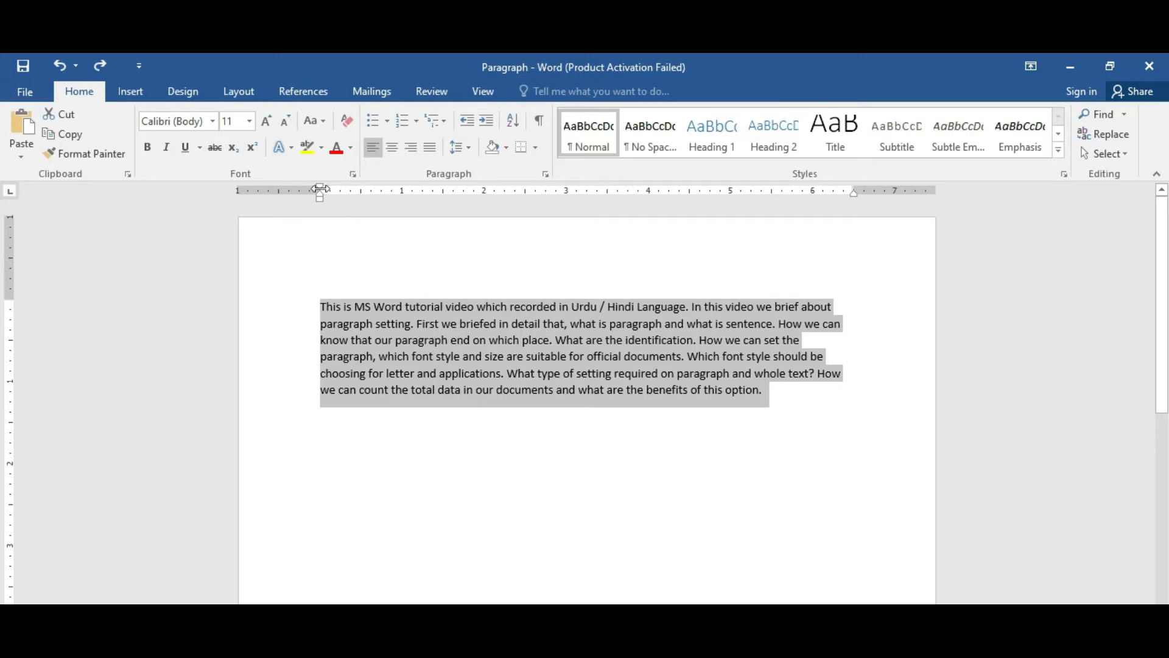
Set the selected paragraph's font size to 14 and clear the selection.
click(248, 123)
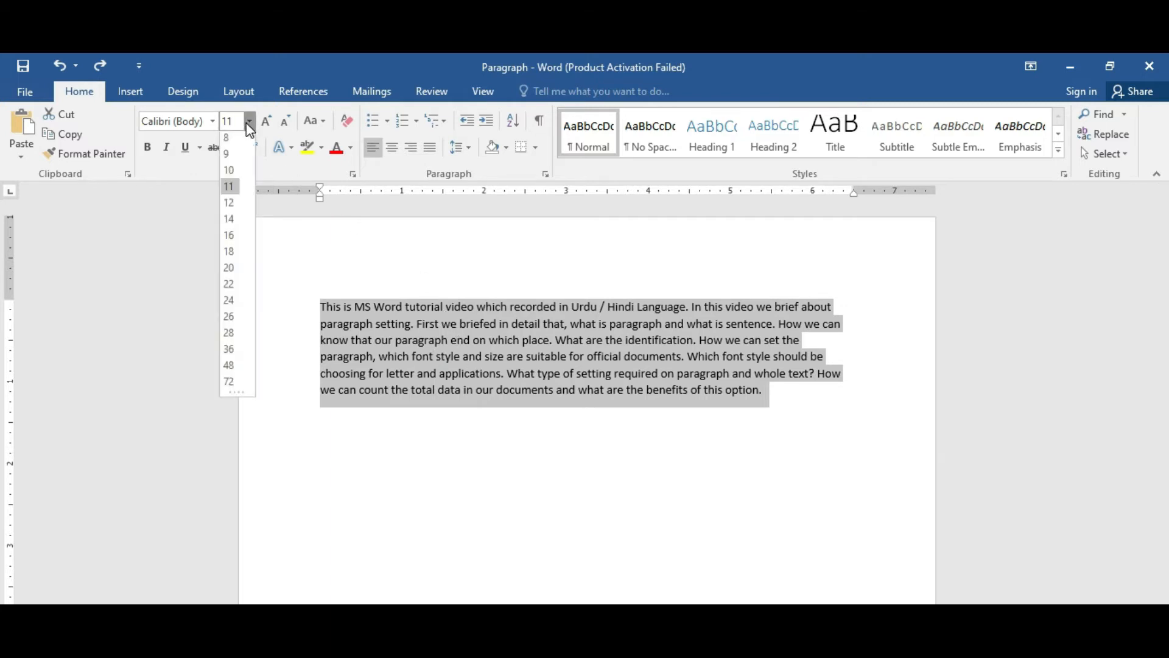
click(230, 222)
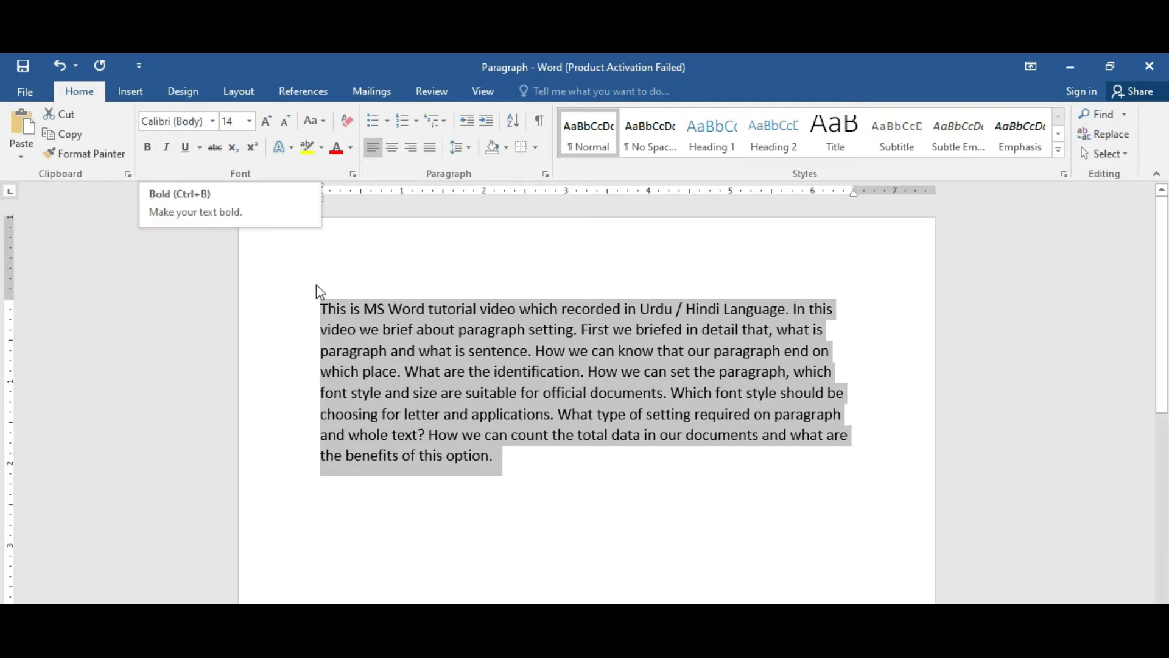
click(338, 307)
Make the words "MS Word" in the first line bold.
drag(363, 307, 420, 306)
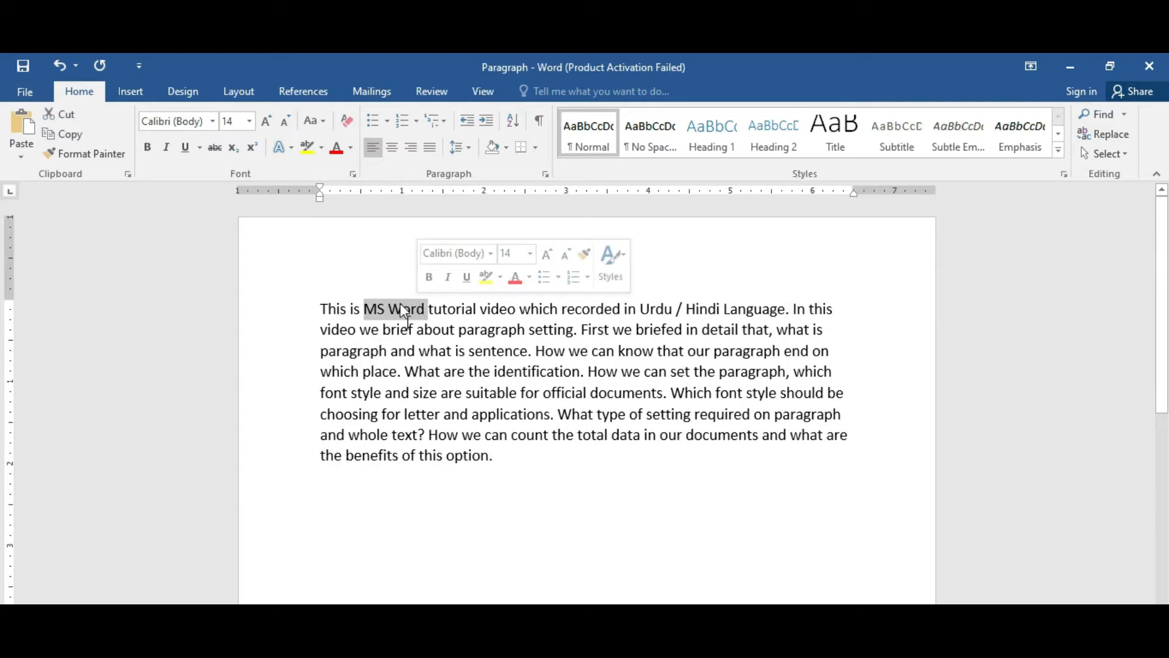
click(151, 154)
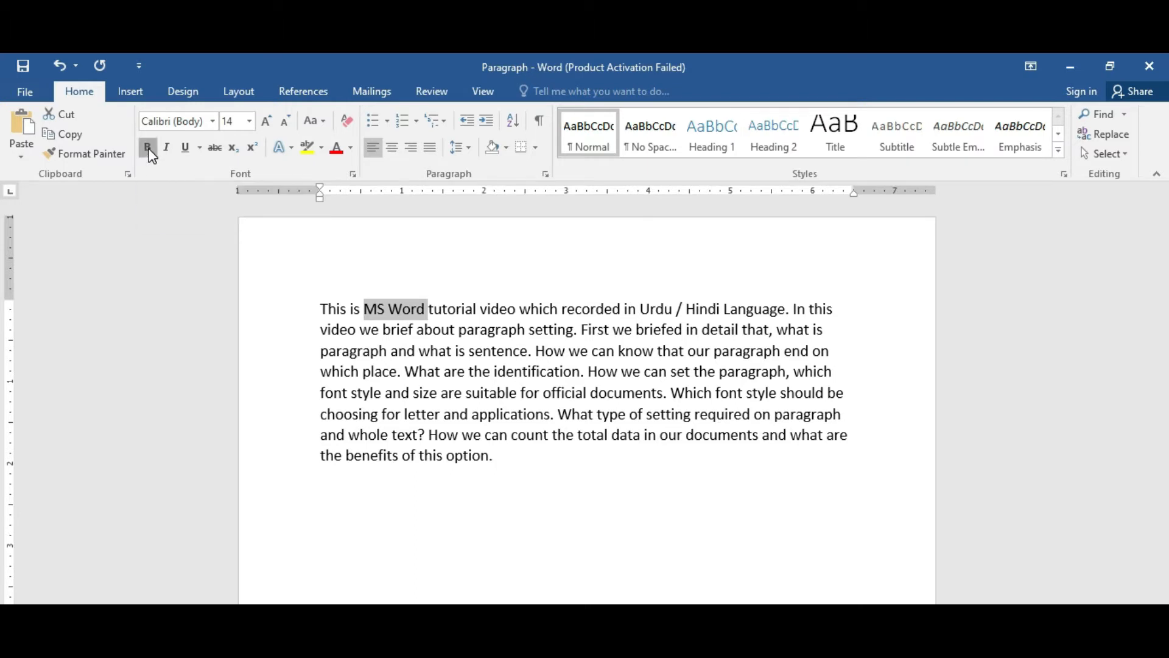
click(417, 332)
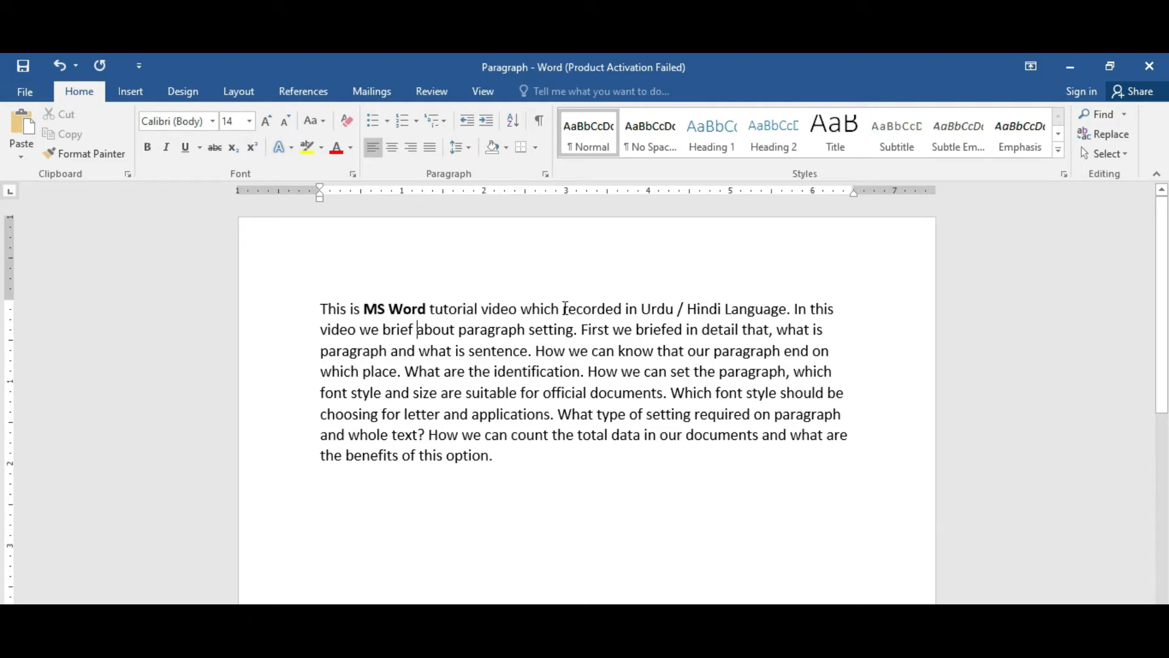
Italicize the word "Urdu" in the first line.
drag(566, 309, 671, 311)
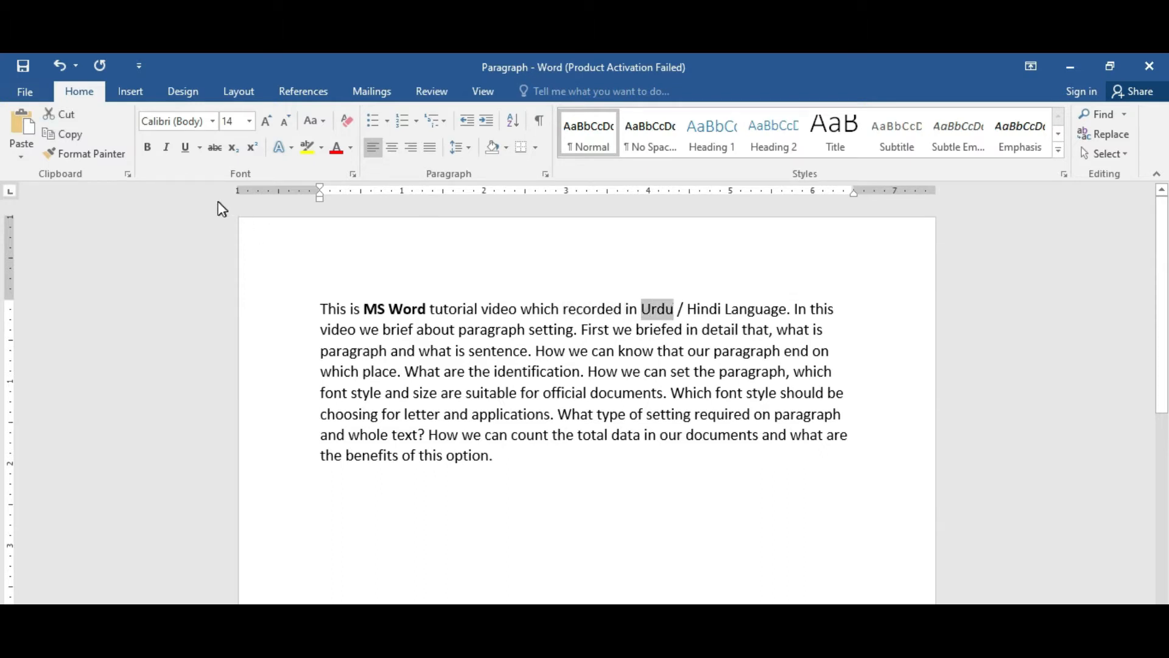
click(167, 147)
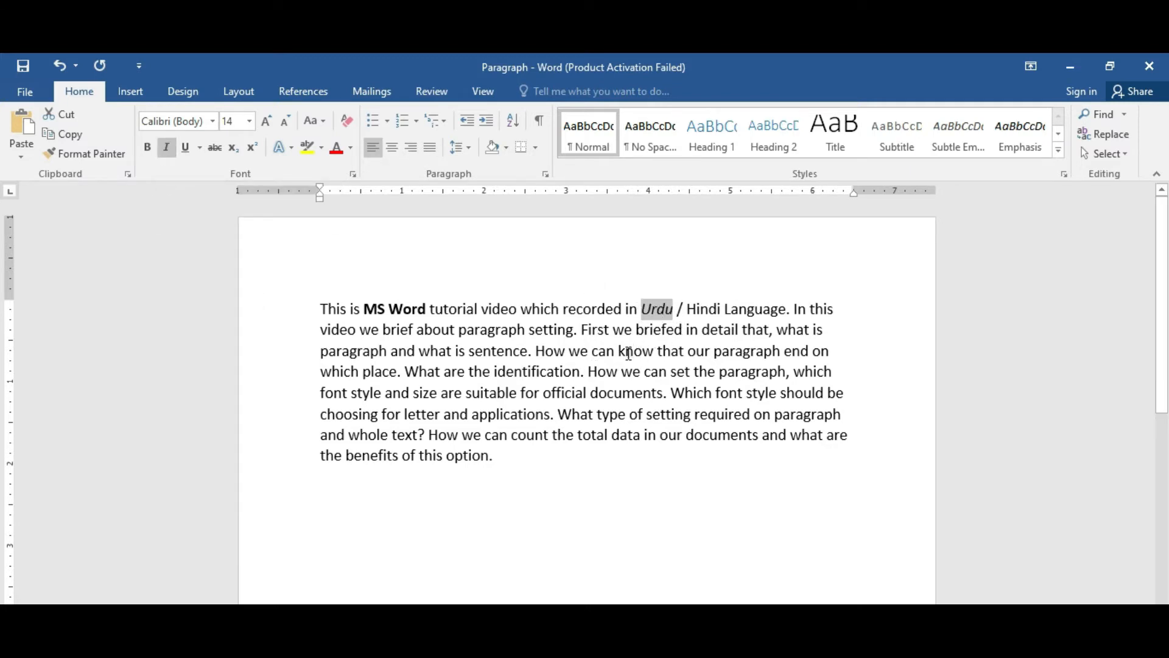
click(647, 384)
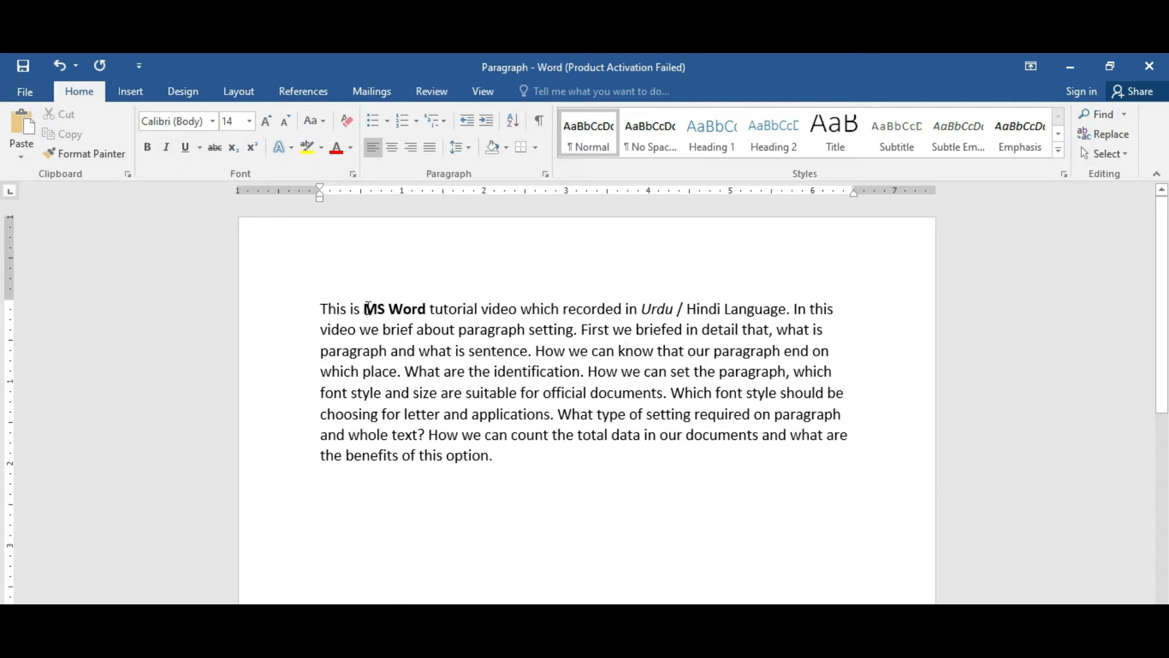
Underline the bold words "MS Word" in the first line and set the underline color to red.
drag(367, 308, 424, 306)
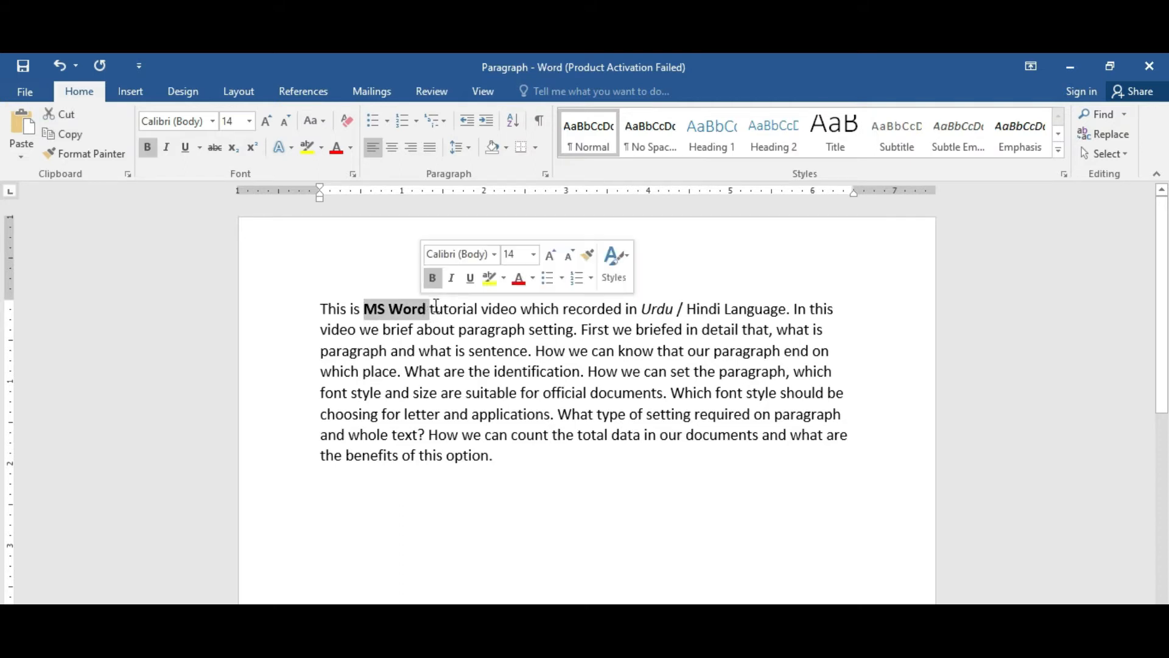
click(365, 308)
drag(366, 307, 417, 308)
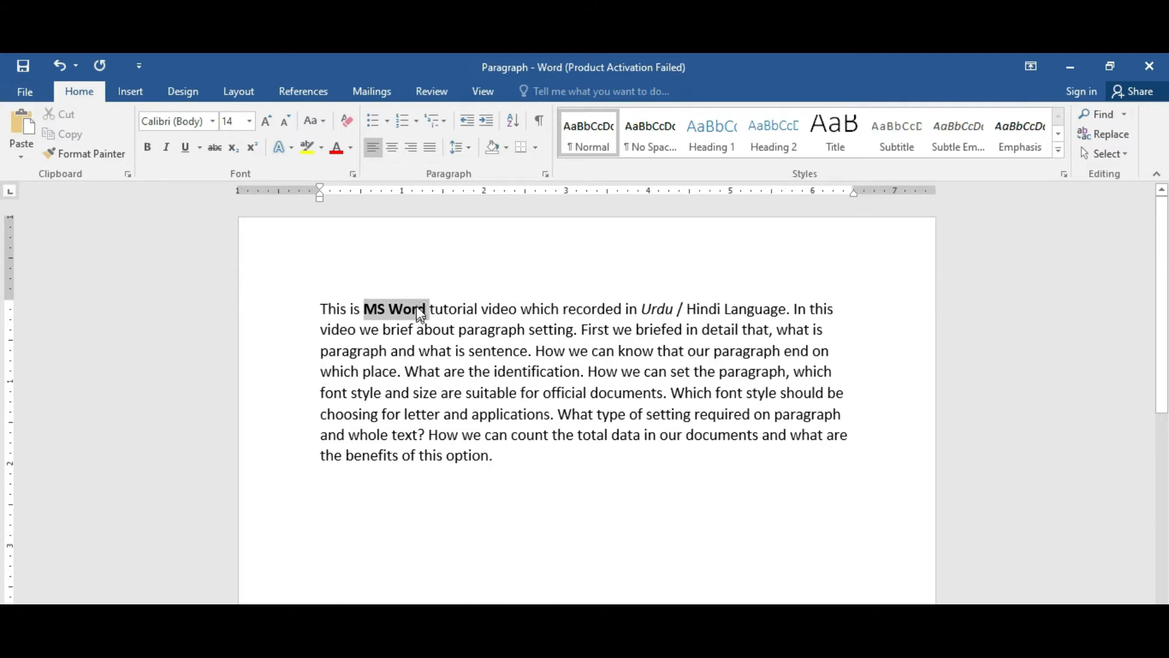
click(185, 149)
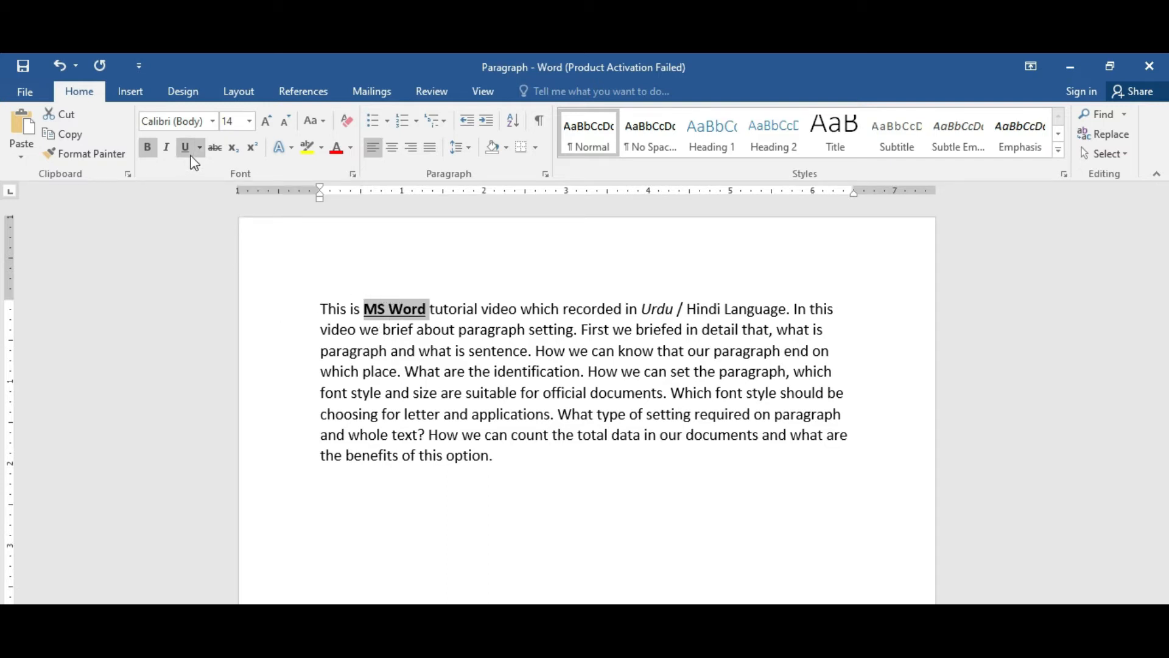
click(200, 148)
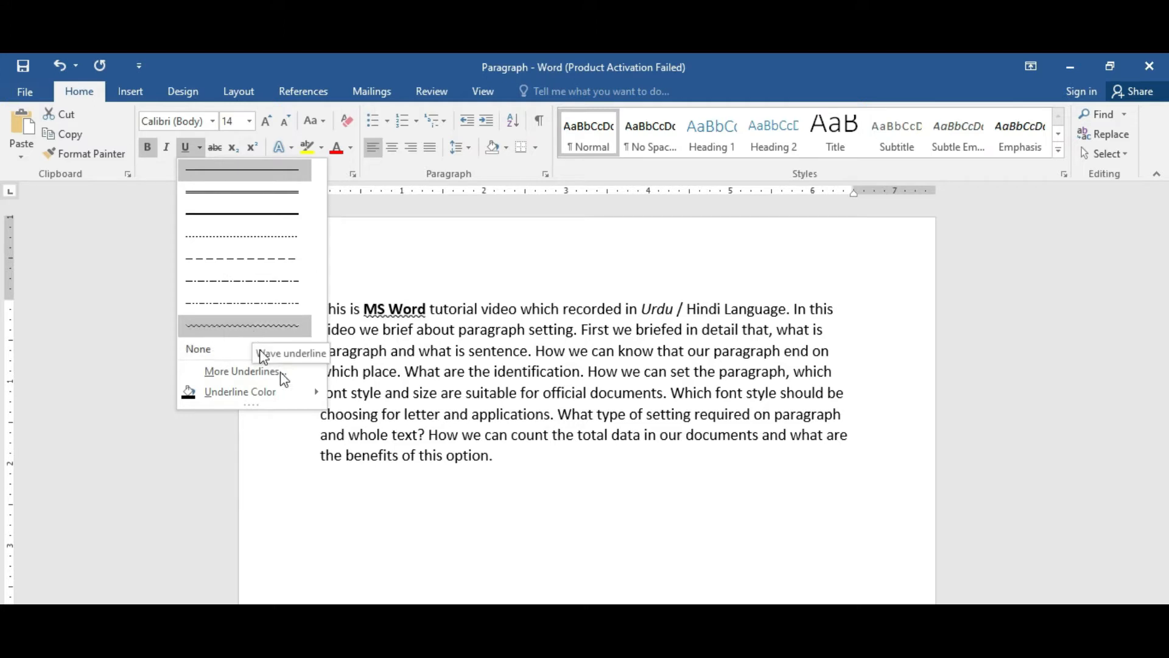
mouse_move(314, 392)
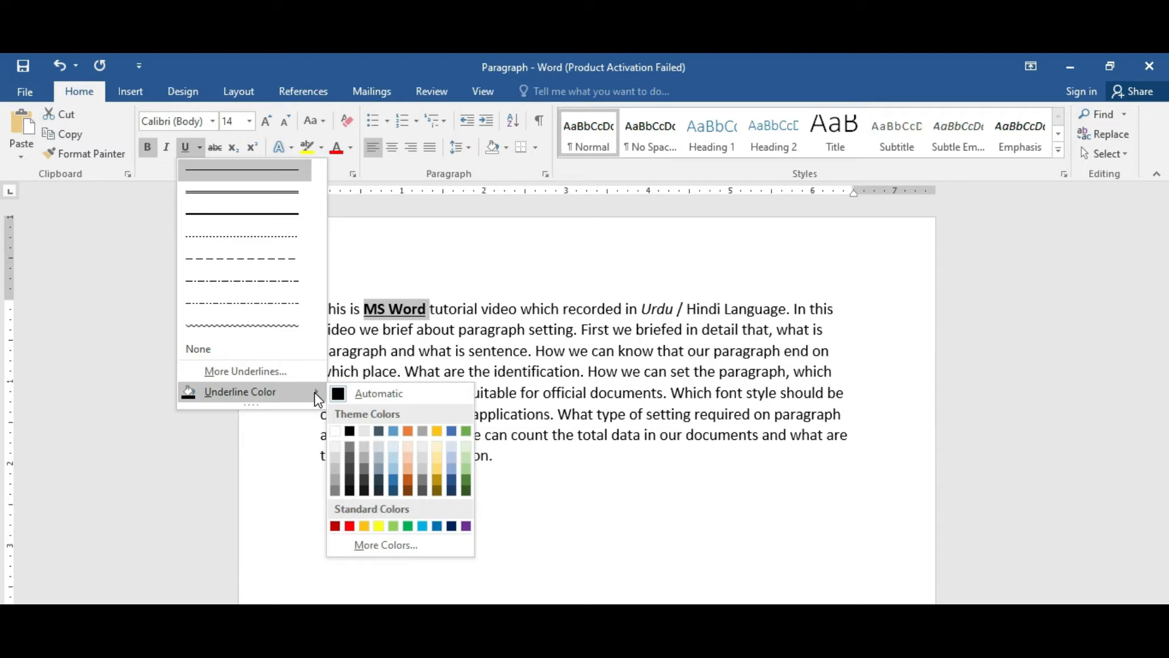
click(350, 527)
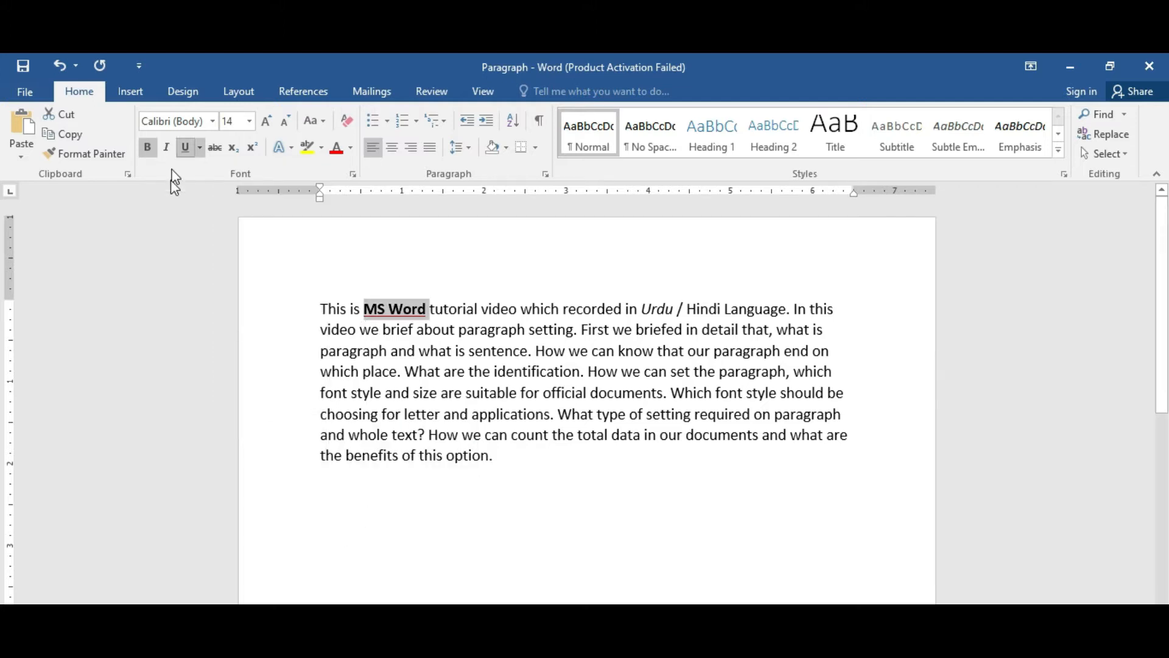
click(438, 351)
Examine where the left-aligned paragraph's lines end relative to the right margin.
drag(323, 307, 498, 456)
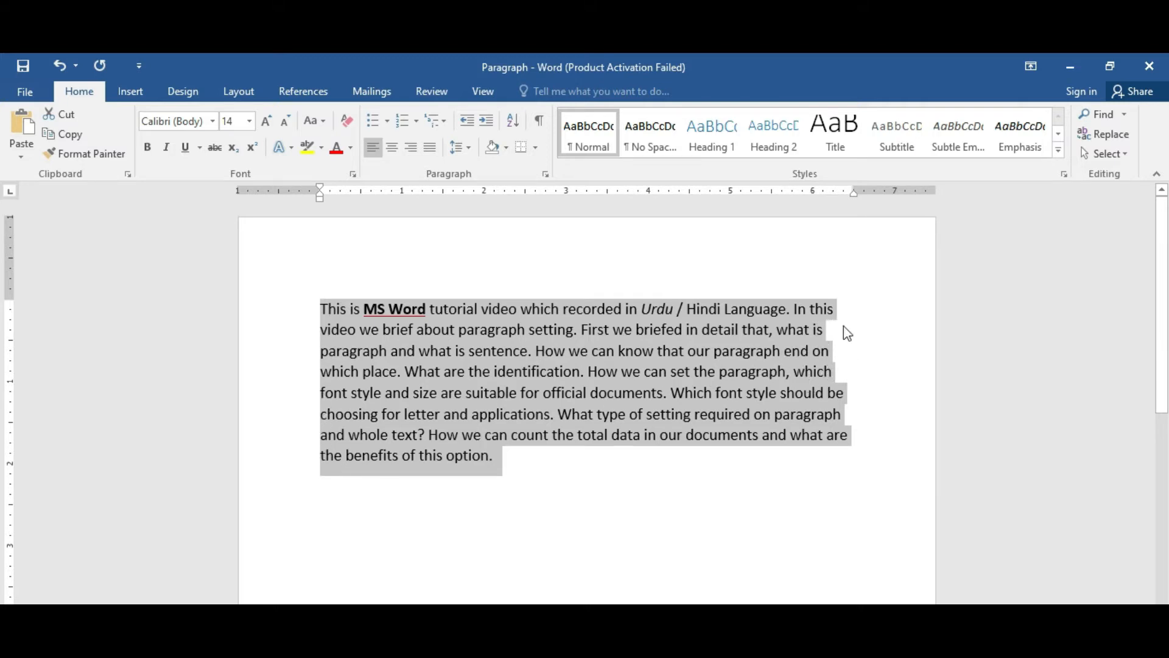
click(849, 417)
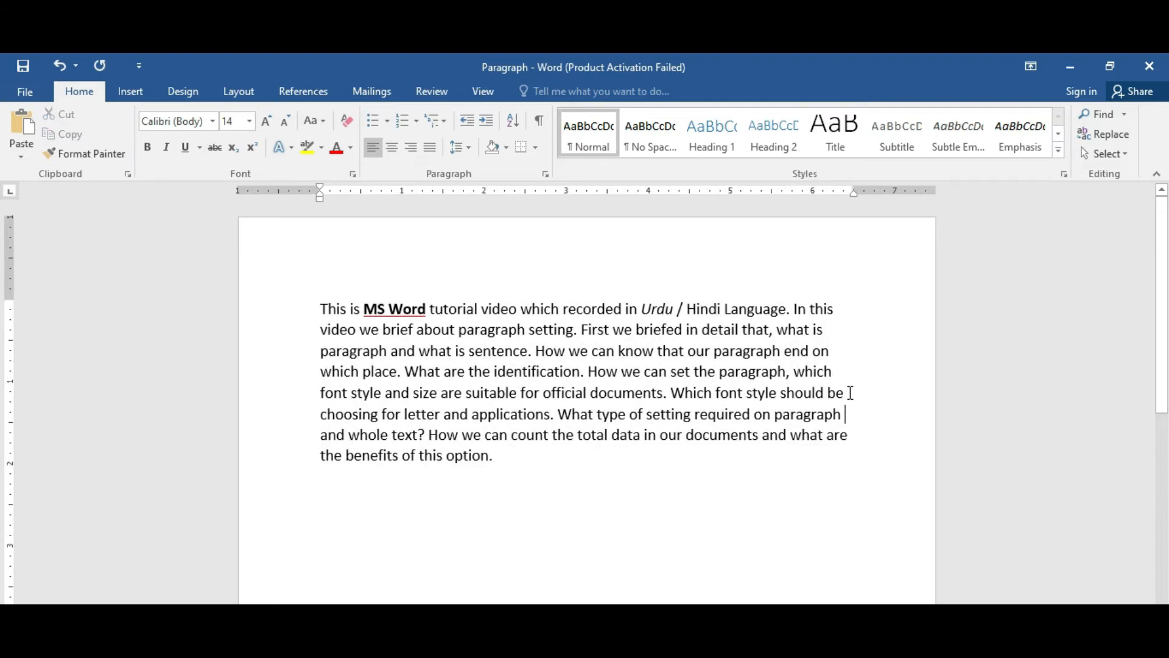
click(848, 388)
click(834, 347)
click(834, 332)
key(Down)
key(Down)
key(Down)
key(Down)
Select the paragraph and set its alignment to Justify.
drag(324, 311, 492, 453)
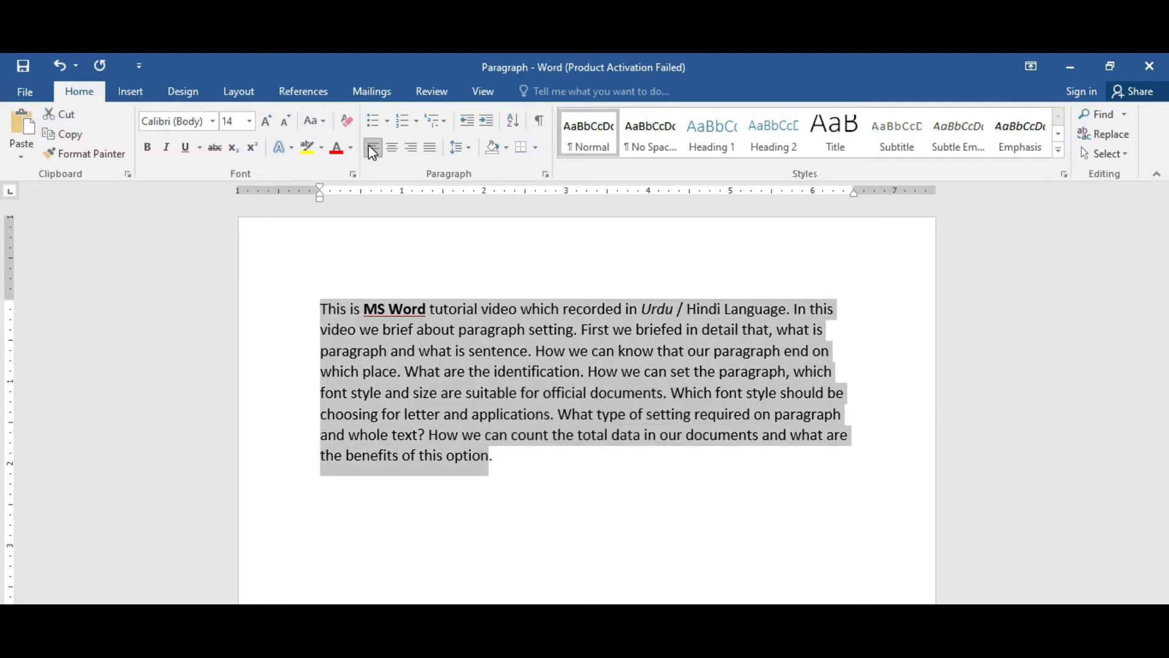
key(ctrl+j)
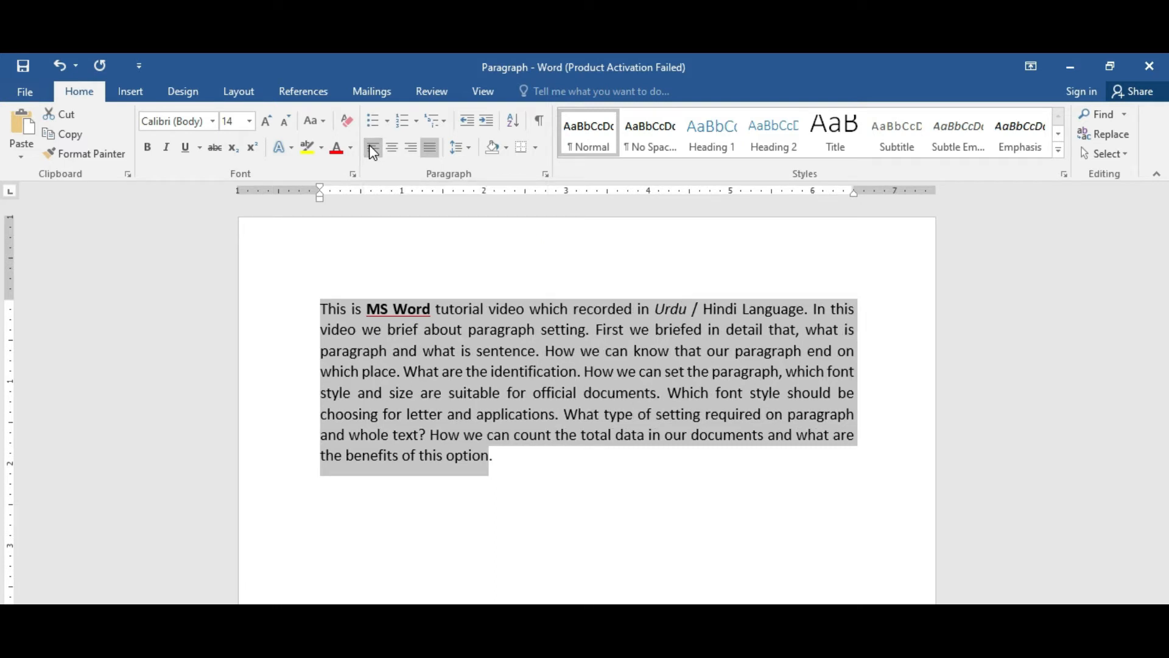
click(430, 146)
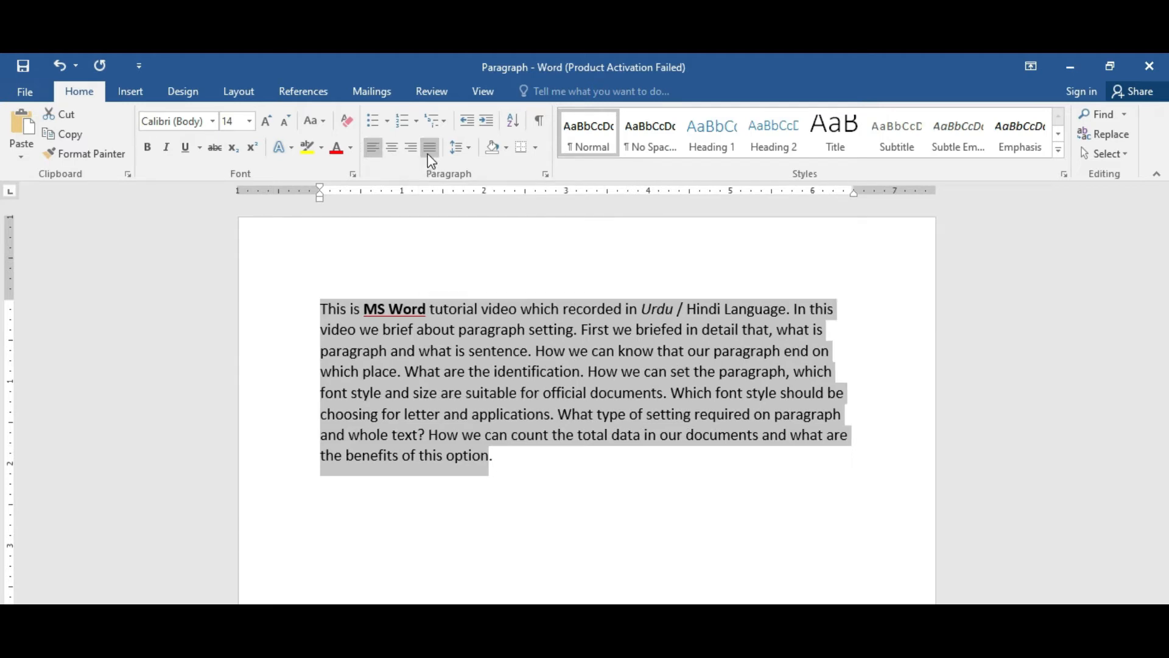
click(430, 151)
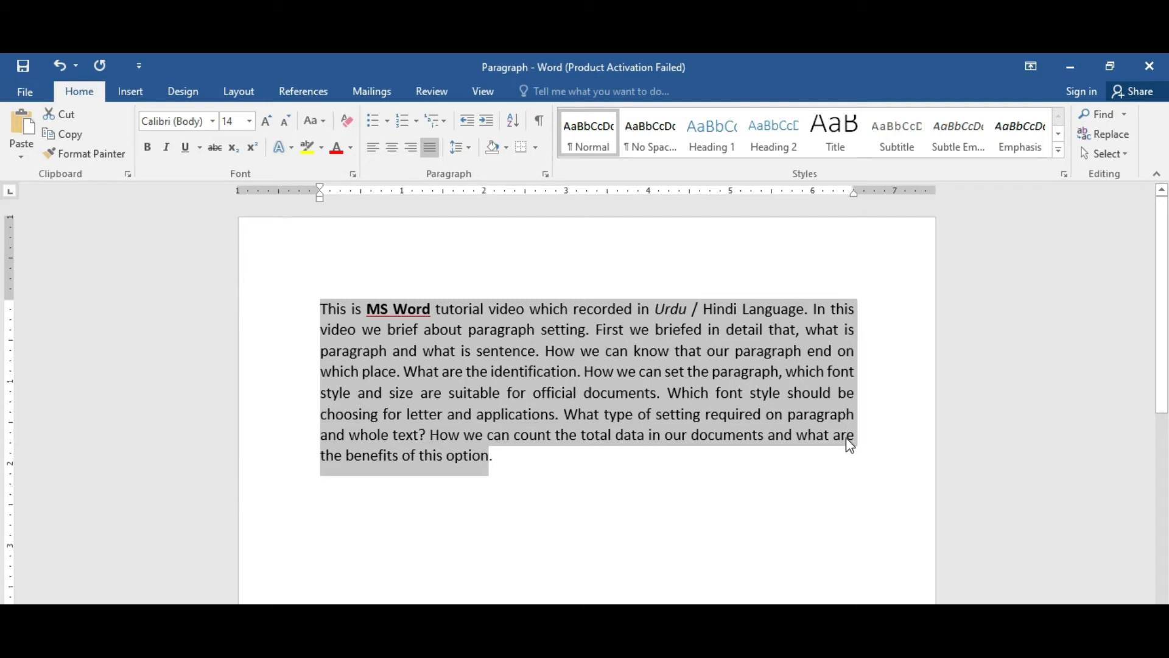
Check the line ends of the justified paragraph along the right margin.
click(847, 453)
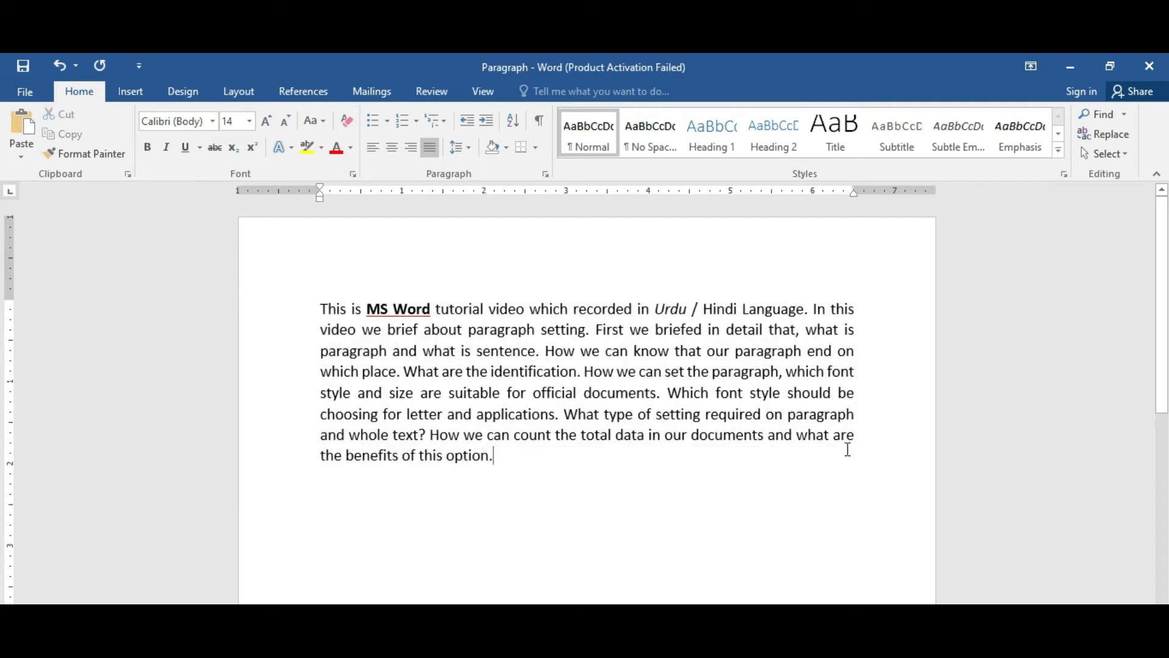
click(856, 309)
drag(851, 330, 840, 436)
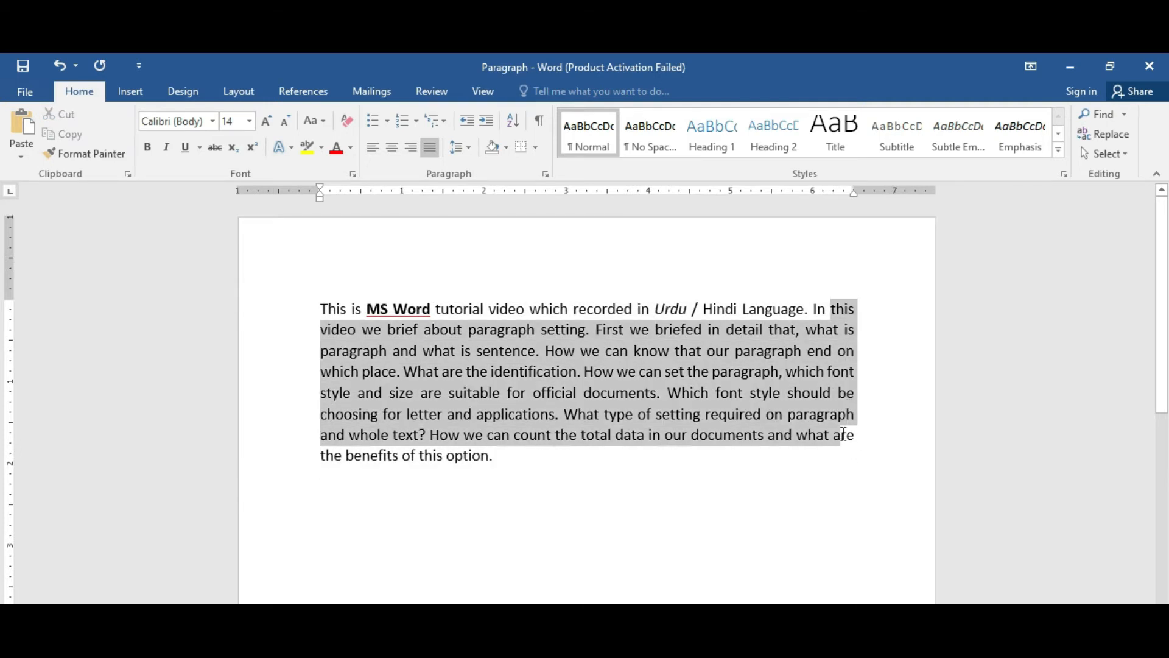
Select the whole paragraph and switch its justified alignment back to left alignment.
click(764, 447)
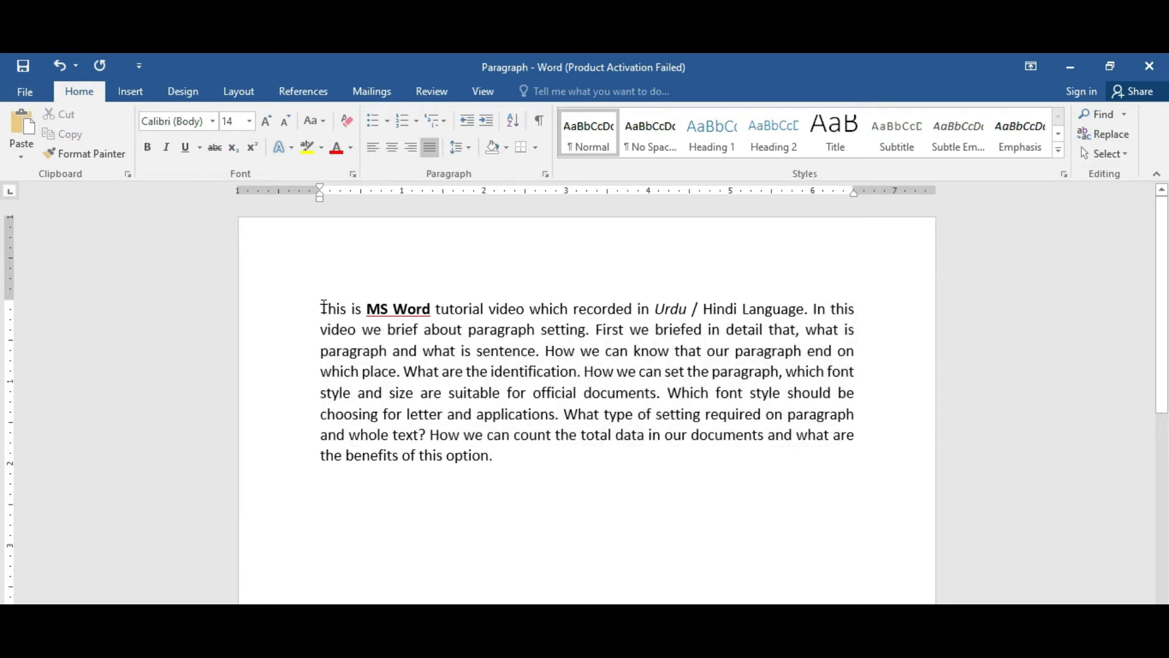
drag(321, 308, 496, 458)
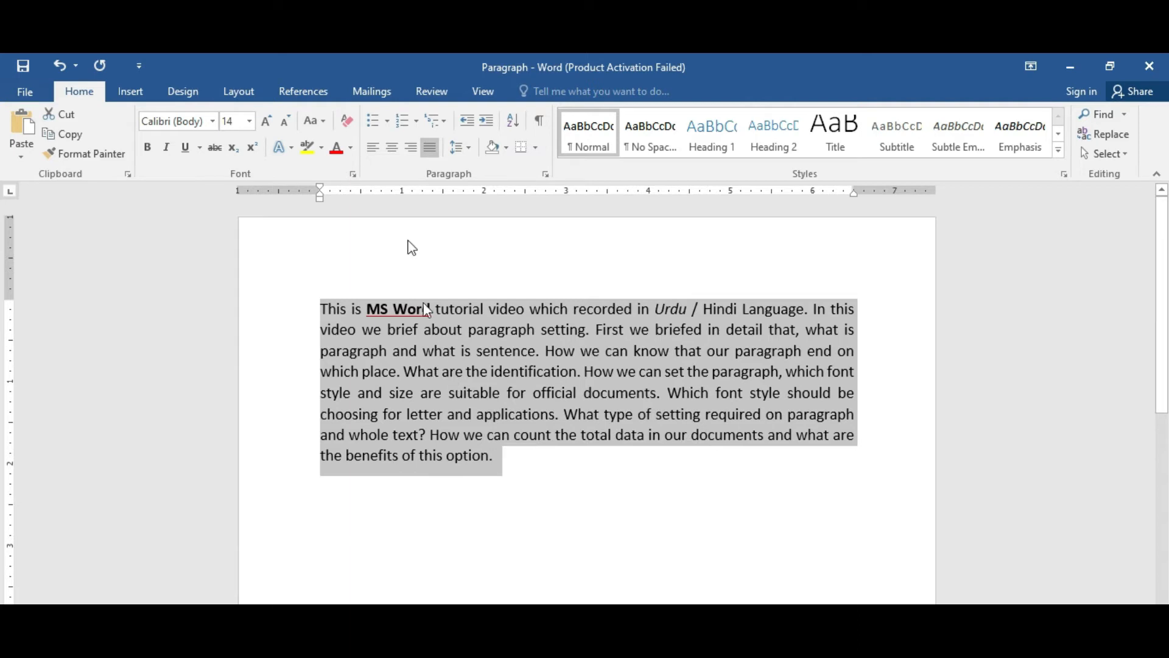
click(430, 151)
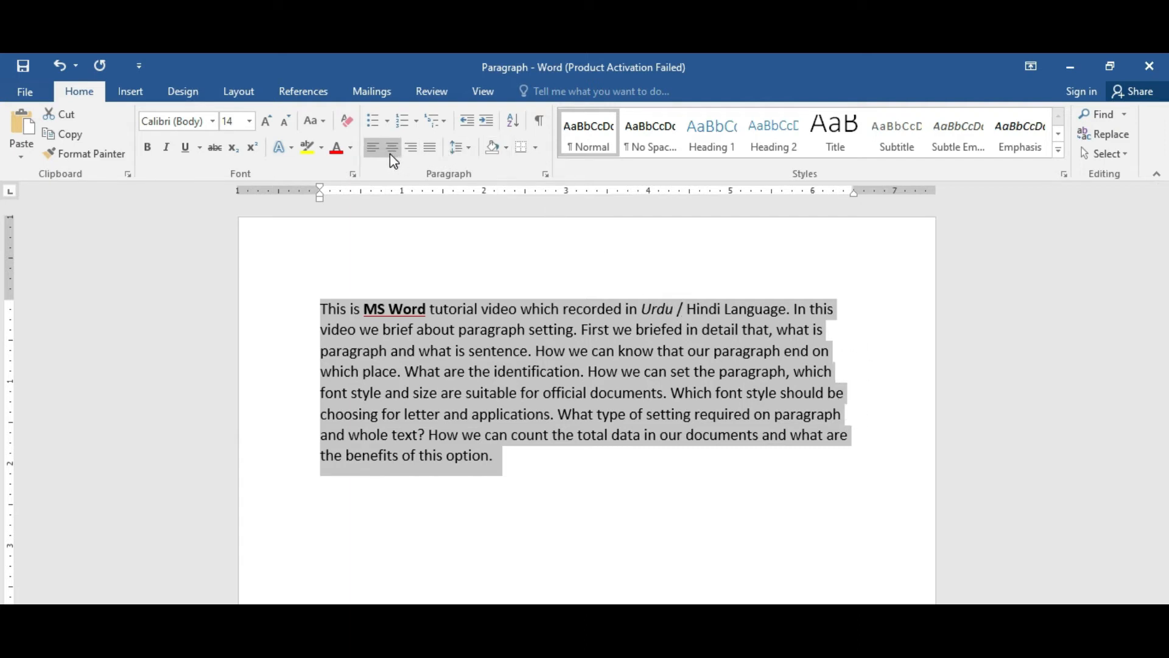
click(481, 289)
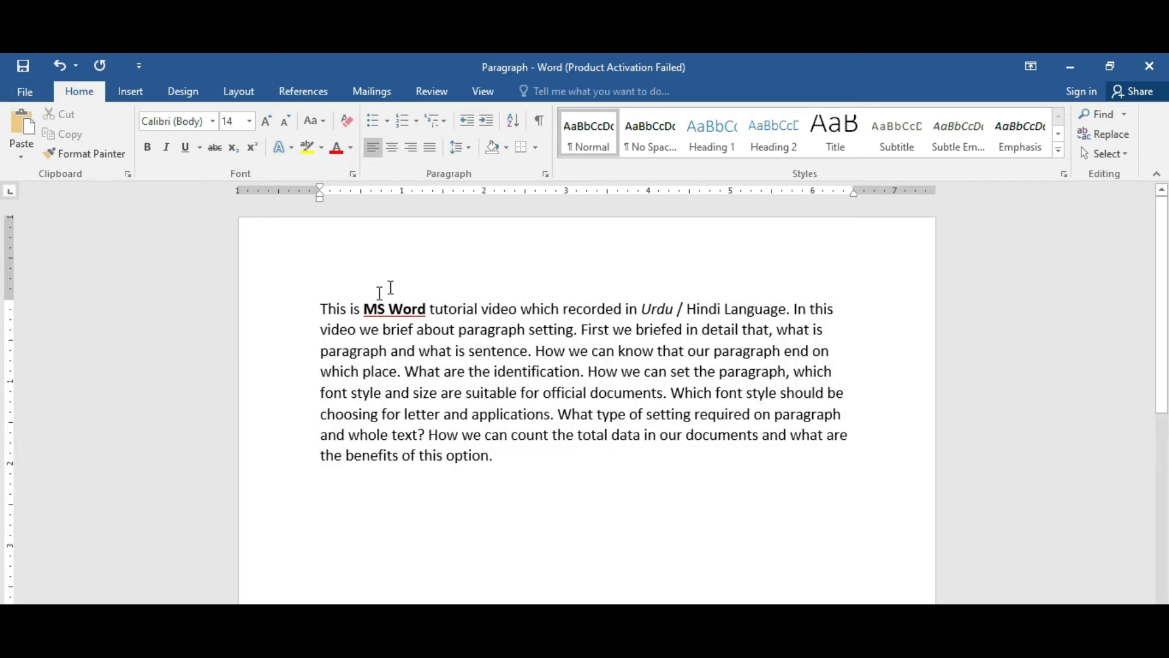
Insert the heading "Paragraph" above the body paragraph with an empty line below it, correcting the heading's spelling.
click(322, 309)
key(Return)
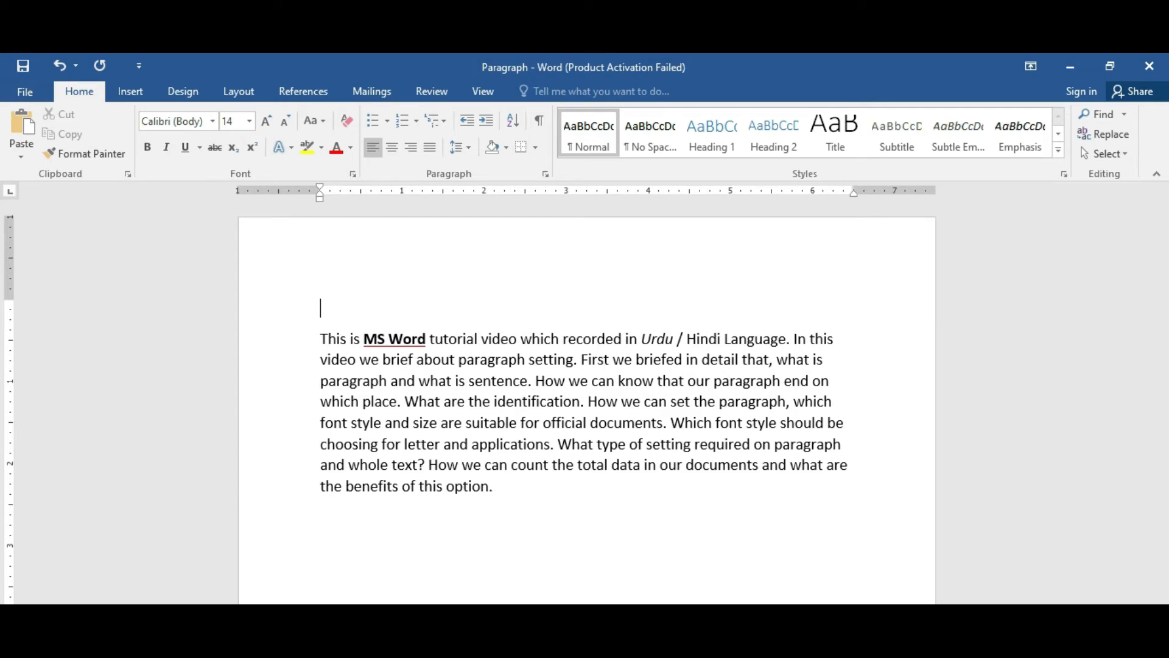
text(Paragrapgh)
key(Return)
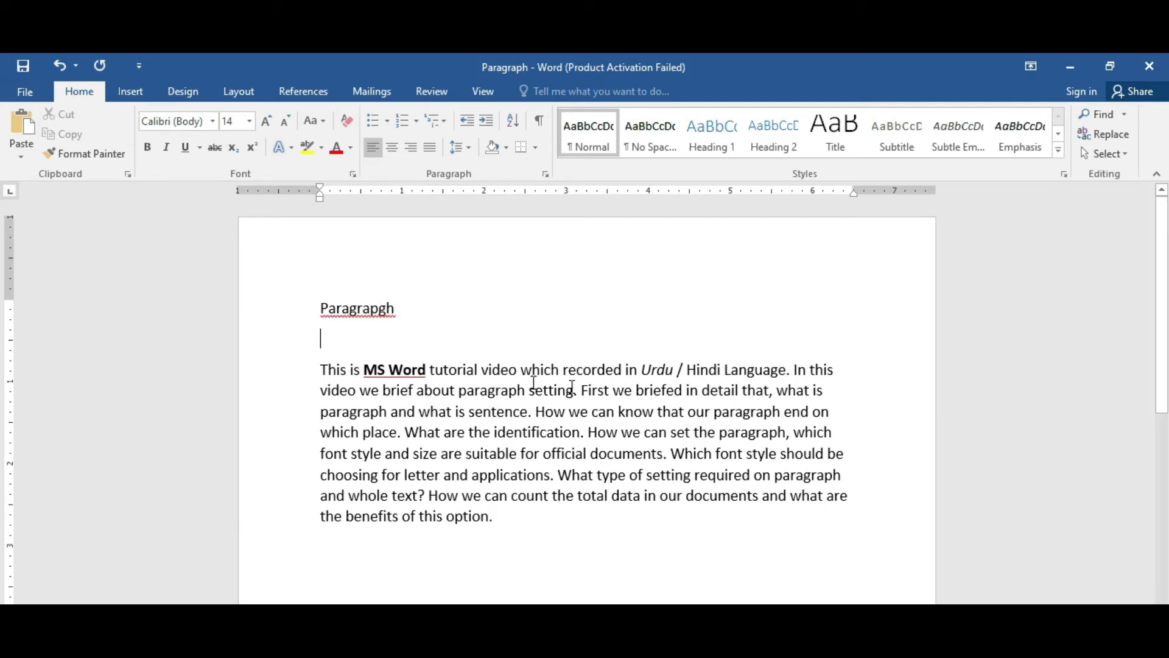
right_click(351, 305)
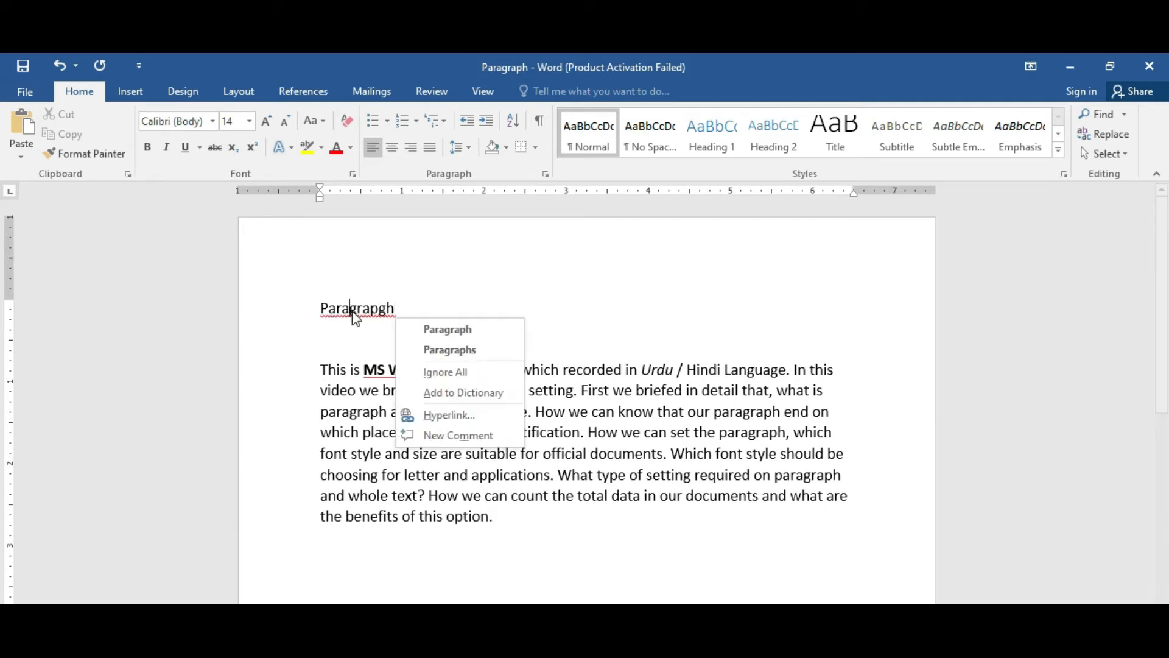
click(466, 334)
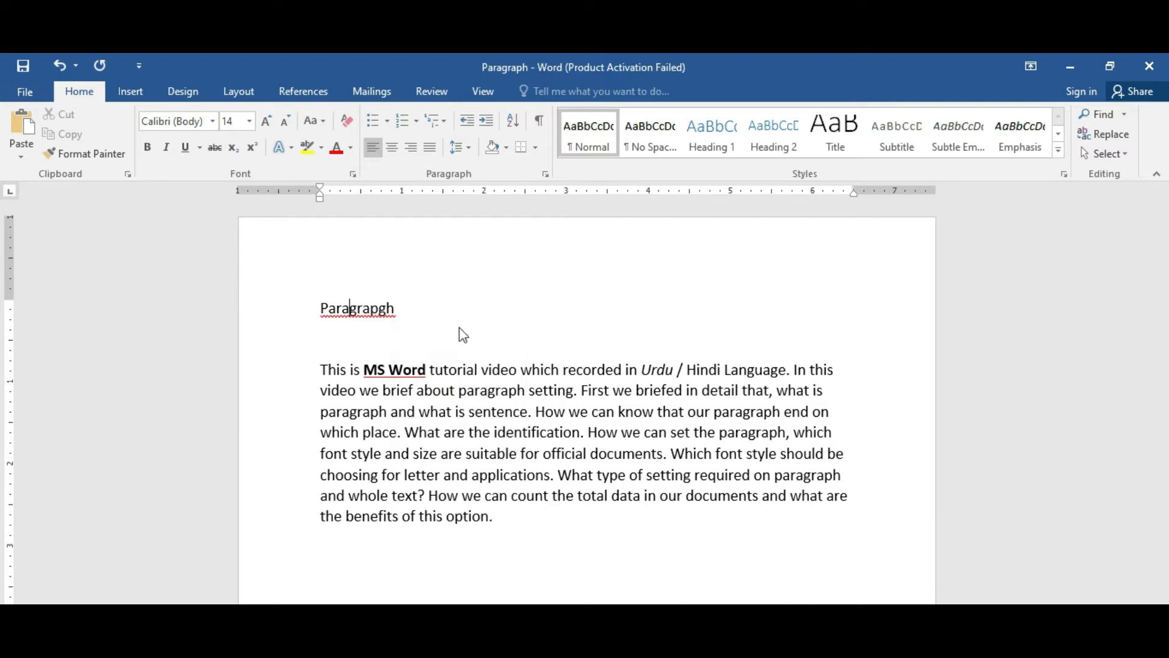
Center the heading "Paragraph" on its line.
drag(321, 307, 399, 308)
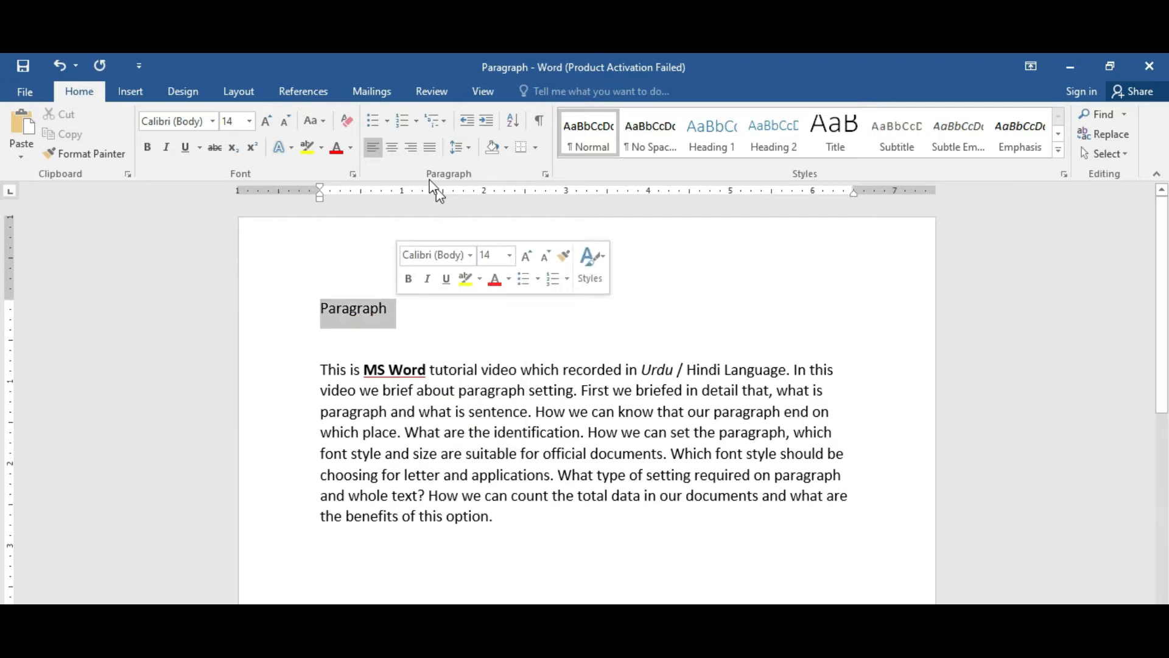
click(394, 148)
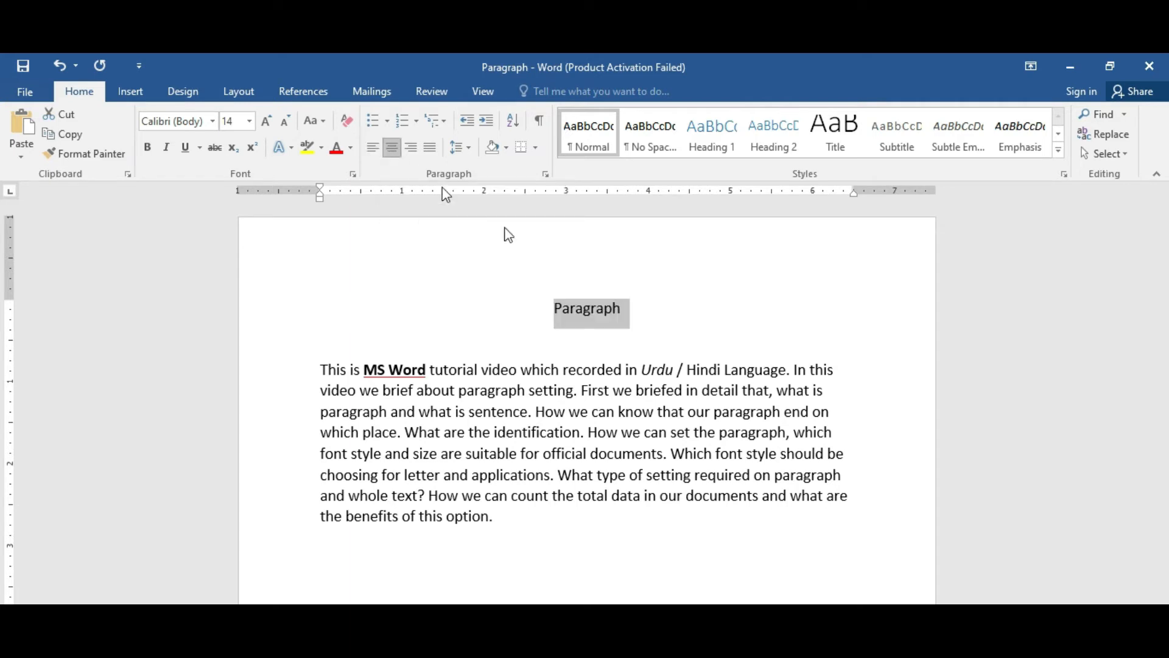
click(570, 333)
Make the heading "Paragraph" bold and underlined, and increase its font size to 16.
drag(554, 308, 619, 307)
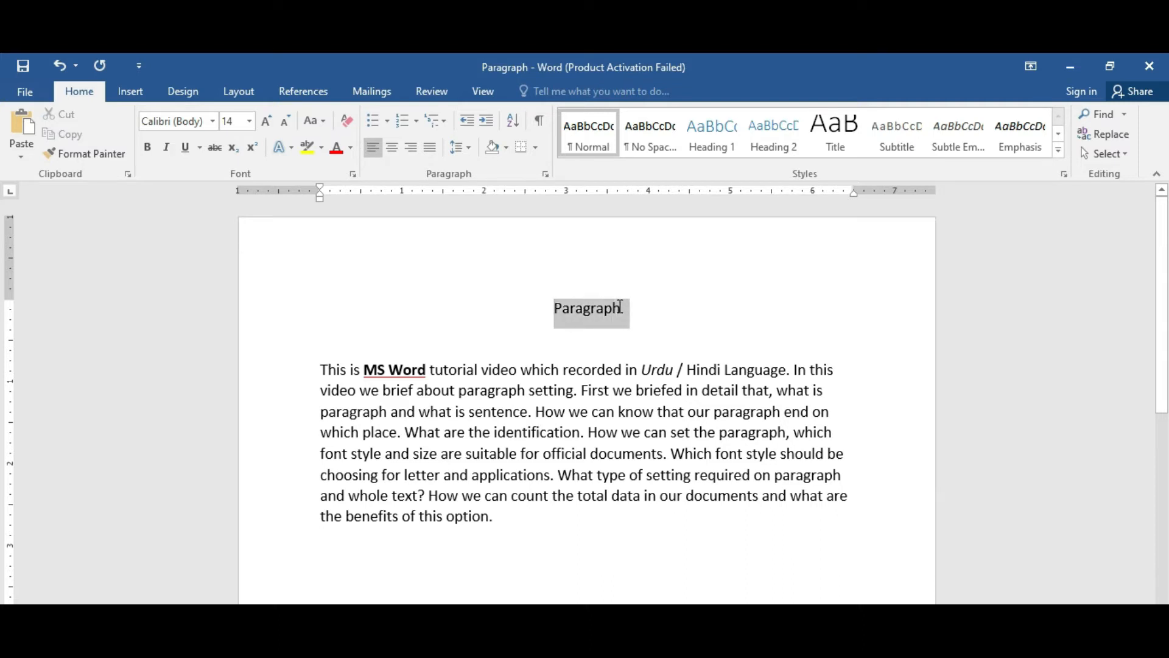
click(147, 147)
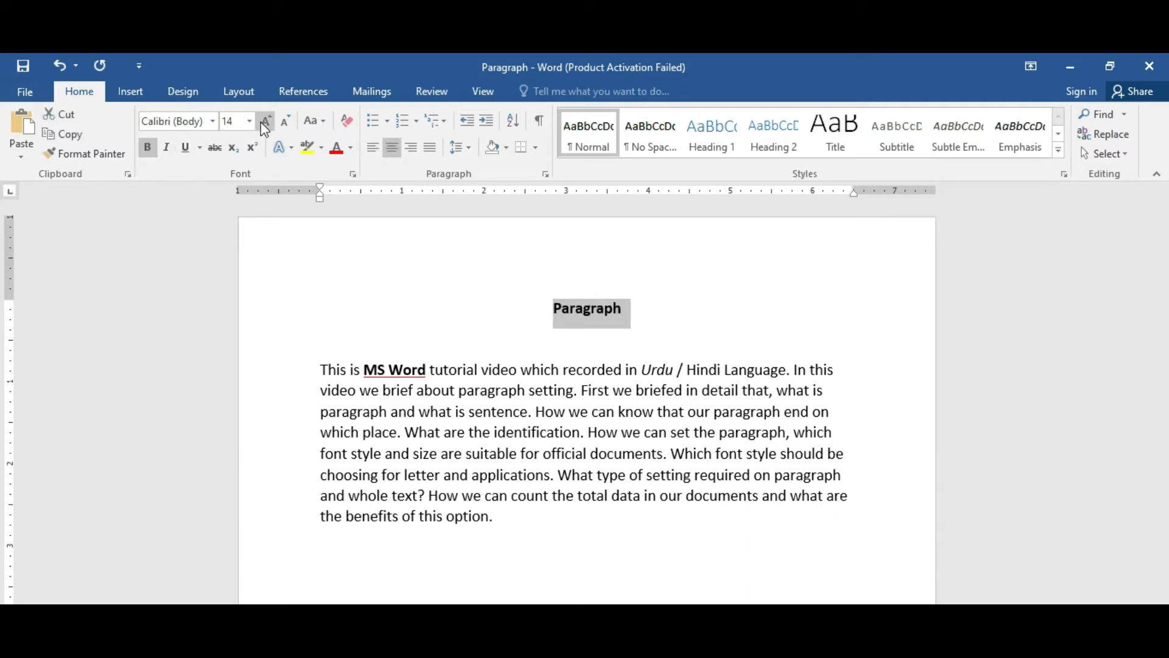
click(266, 125)
click(186, 148)
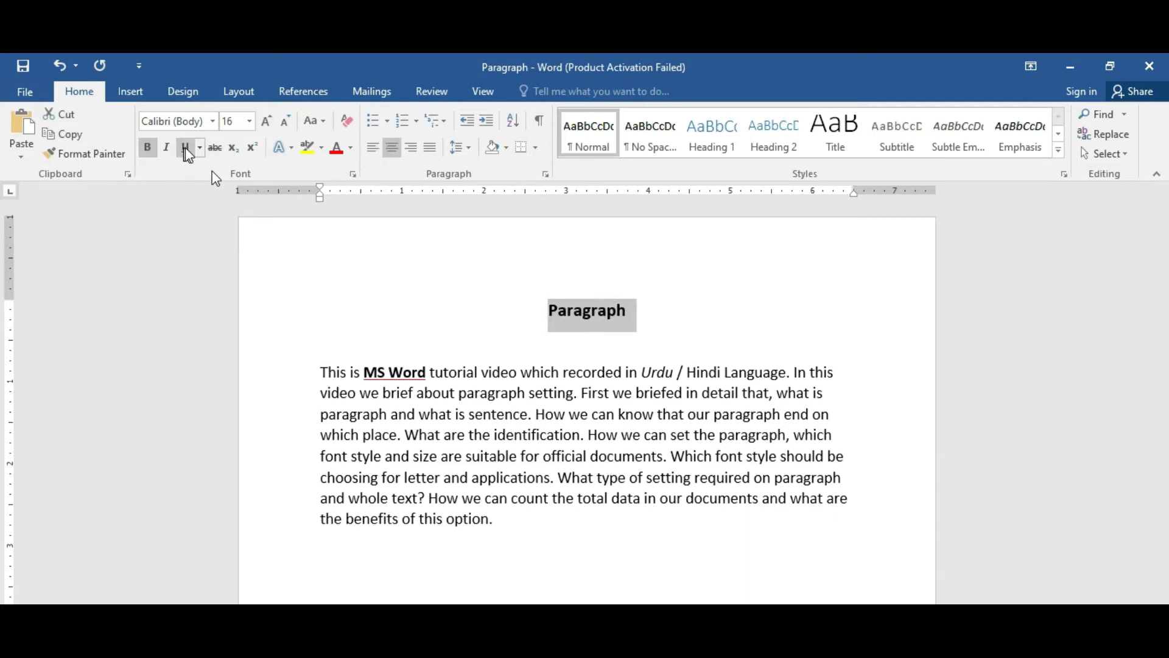
click(721, 326)
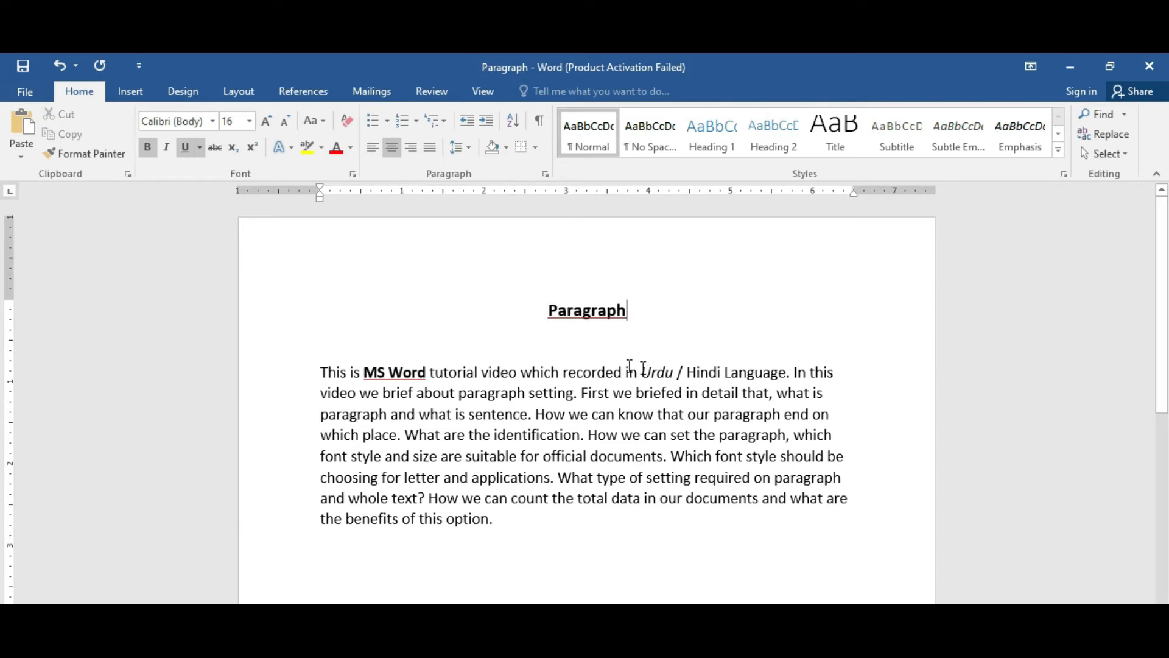
Select the body paragraph below the heading and set its alignment to Justify.
click(552, 523)
drag(336, 384, 556, 517)
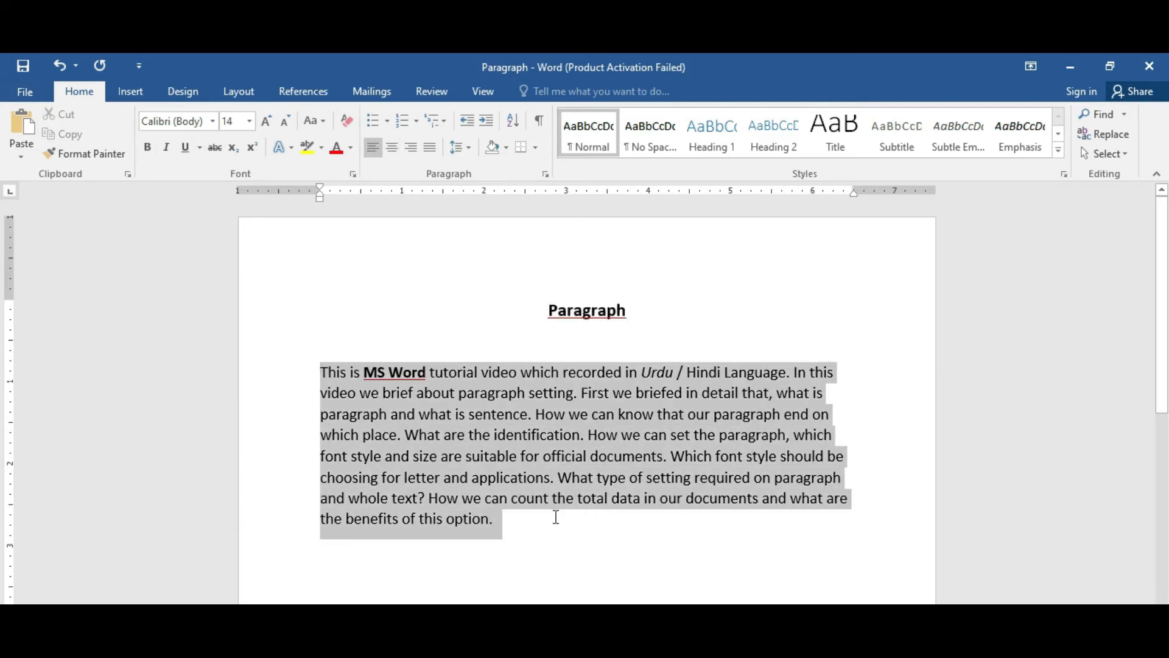
click(430, 148)
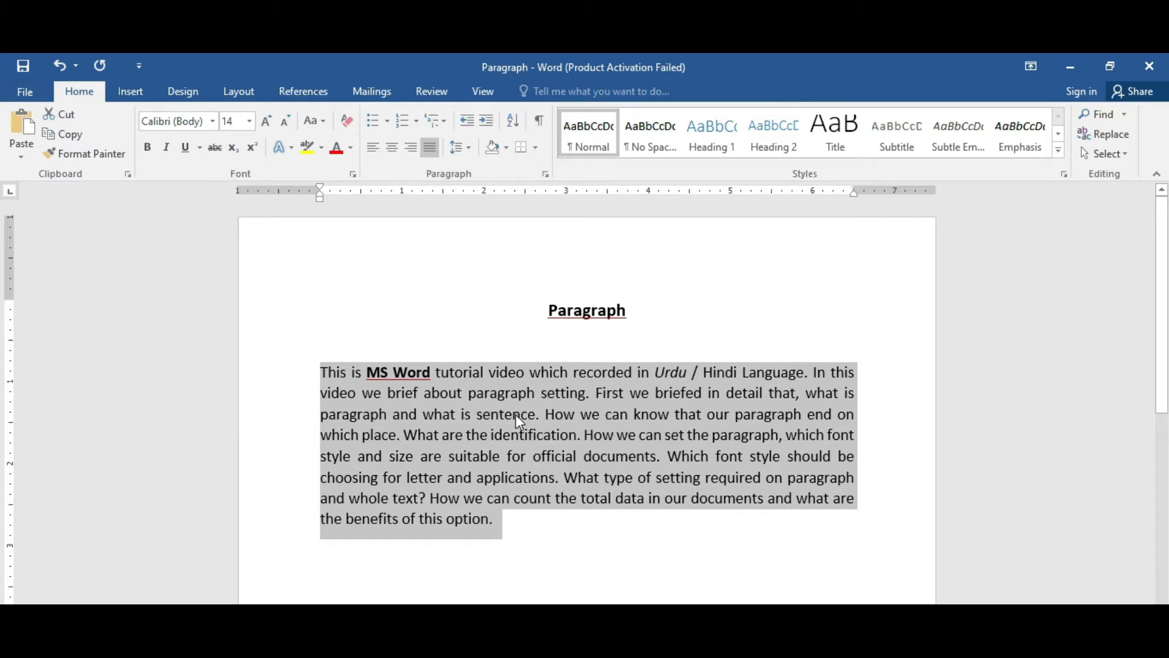
Examine the first sentence, the start of the following text and the comma after "that" in the second line.
click(318, 371)
drag(379, 375, 809, 374)
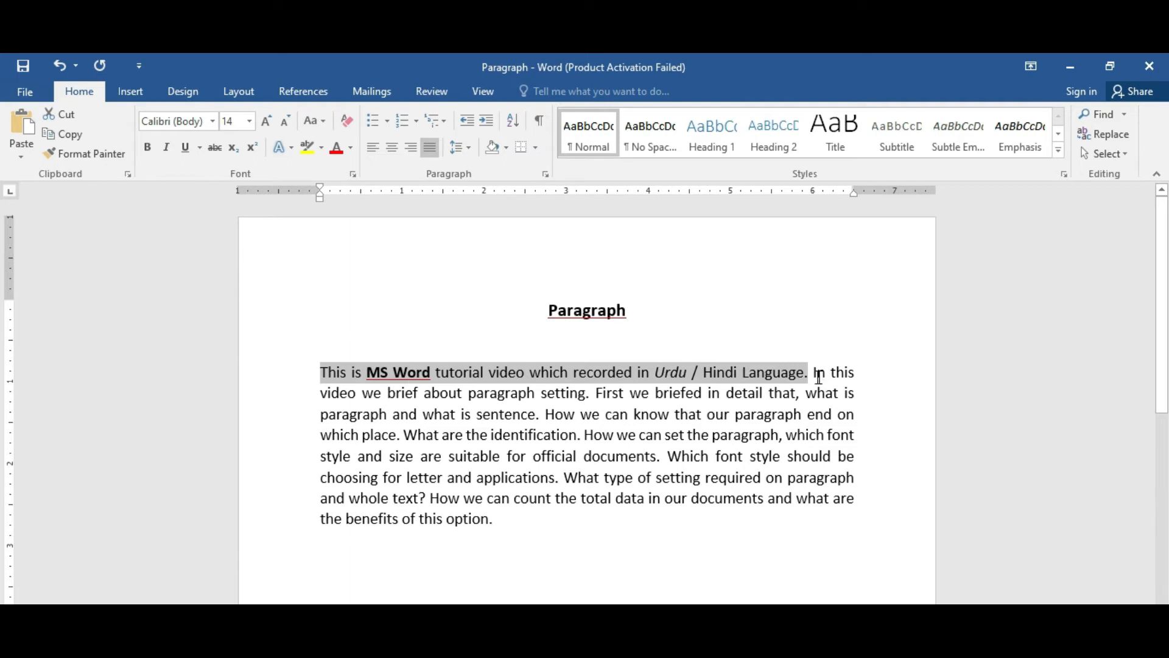
drag(814, 372, 824, 390)
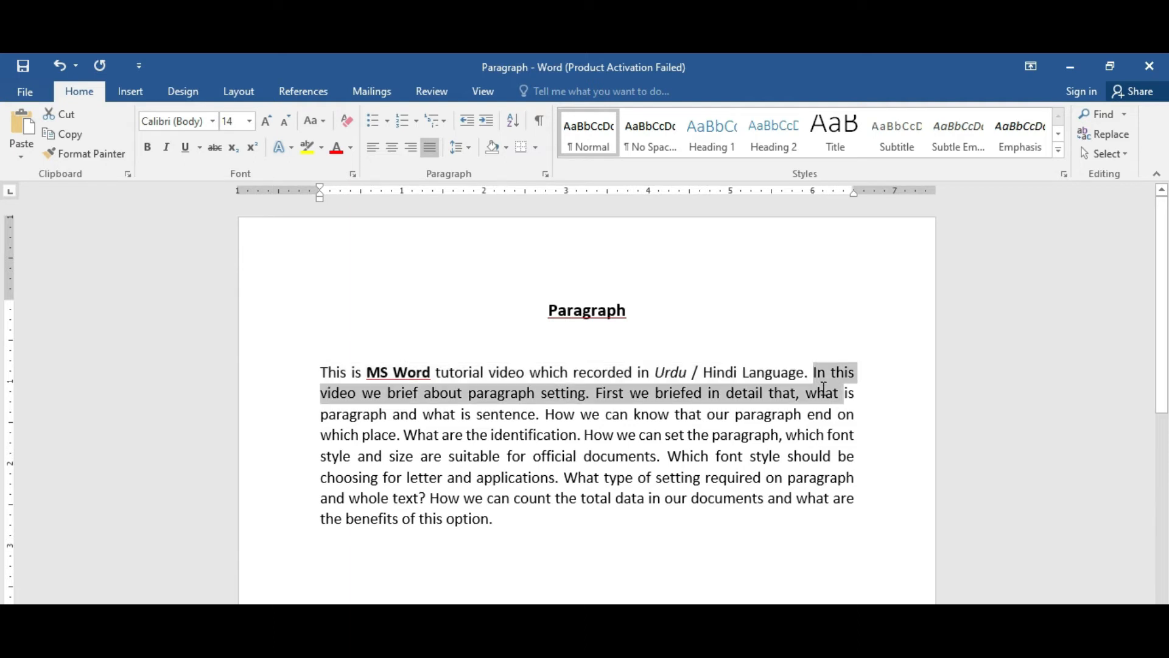
click(794, 395)
text(,)
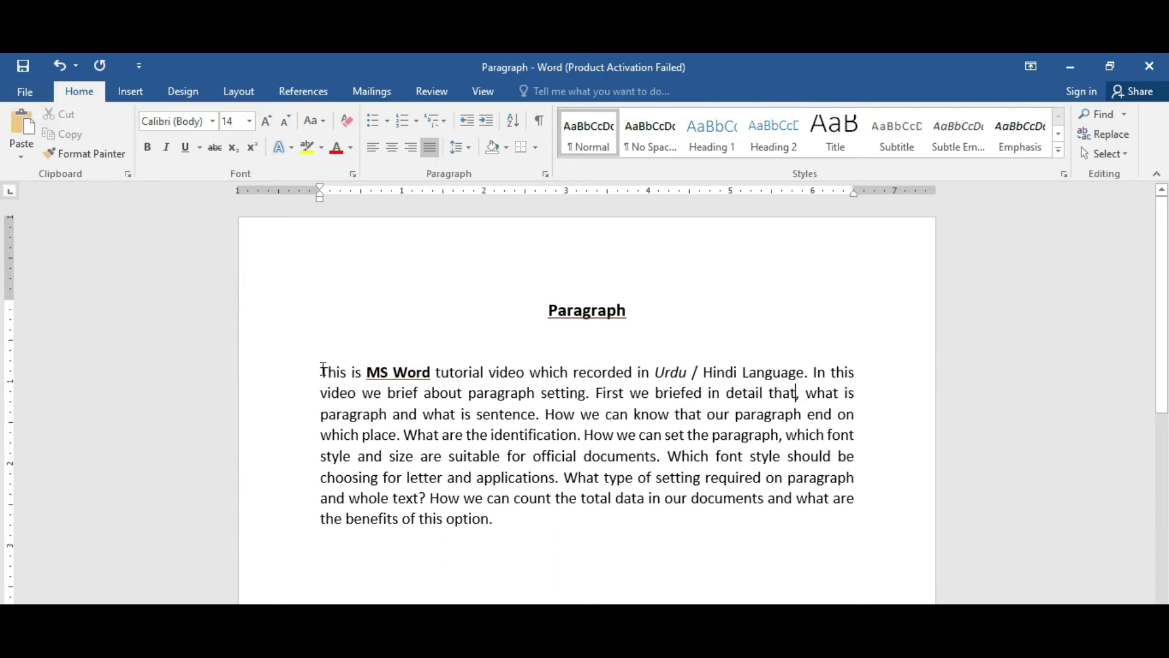
Select the body paragraph, review its indentation and spacing options in the Paragraph settings, and leave without applying anything.
triple_click(341, 388)
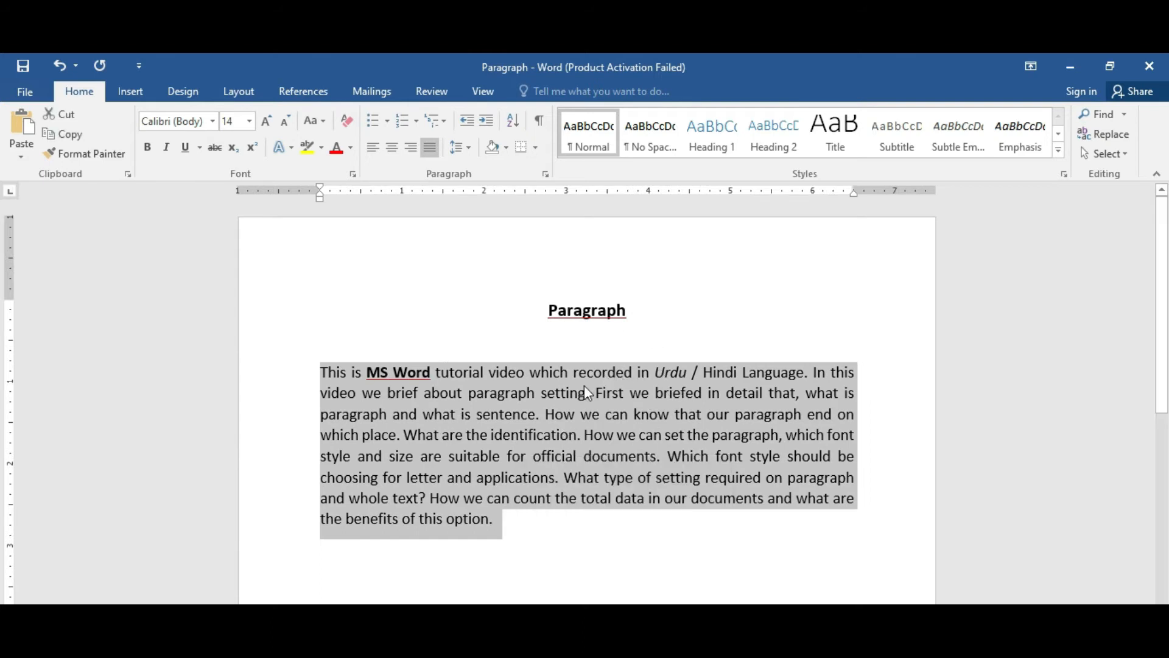
right_click(545, 382)
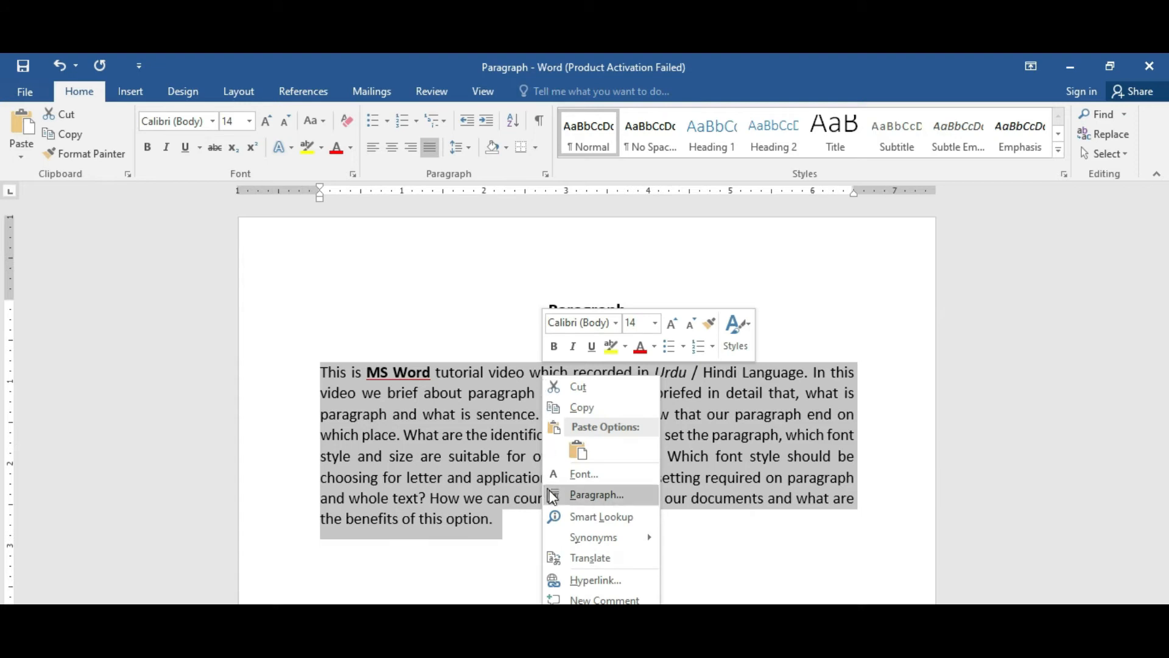
click(608, 495)
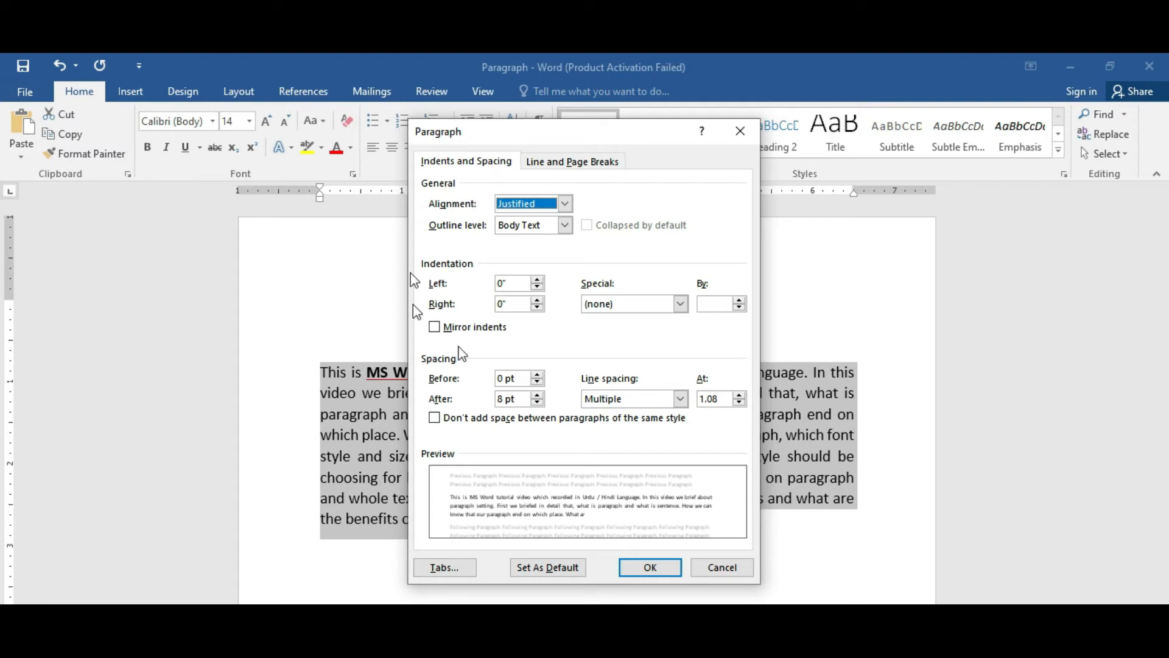
click(706, 573)
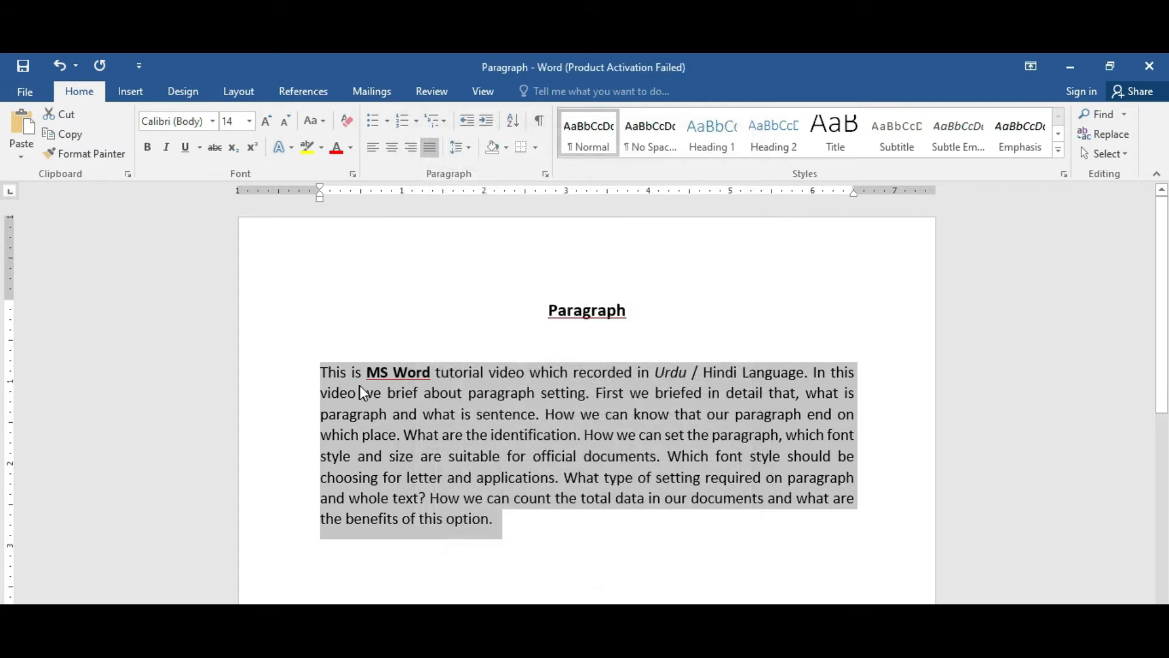
Open the selected paragraph's Paragraph settings and set a First line special indentation of 0.2".
right_click(437, 371)
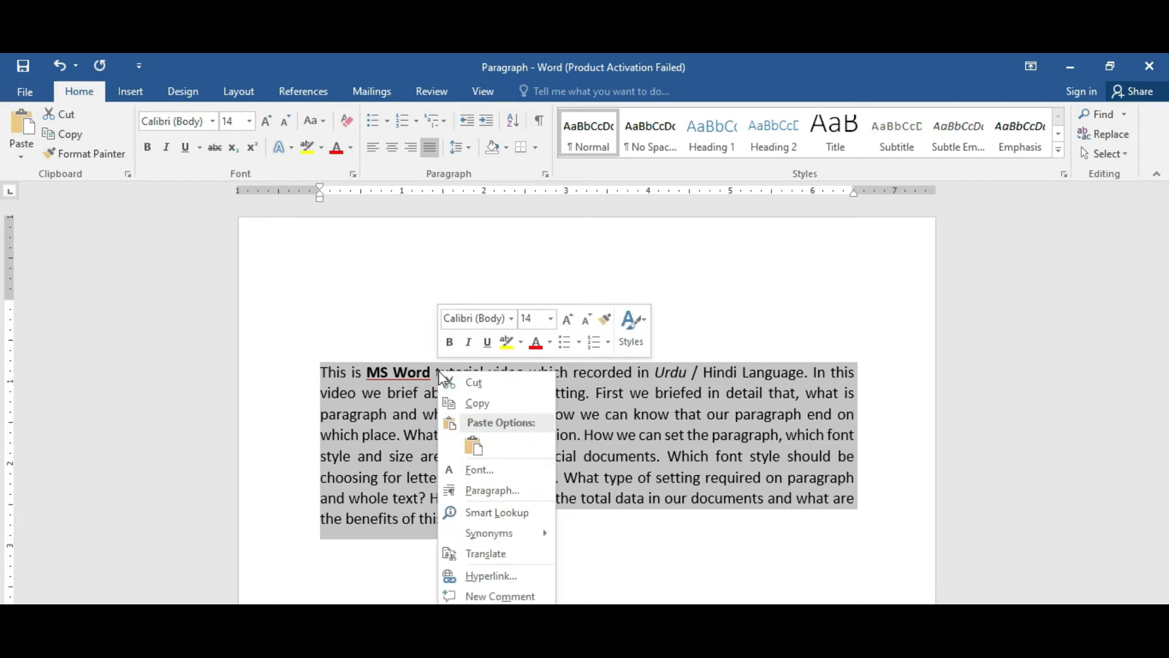
click(487, 491)
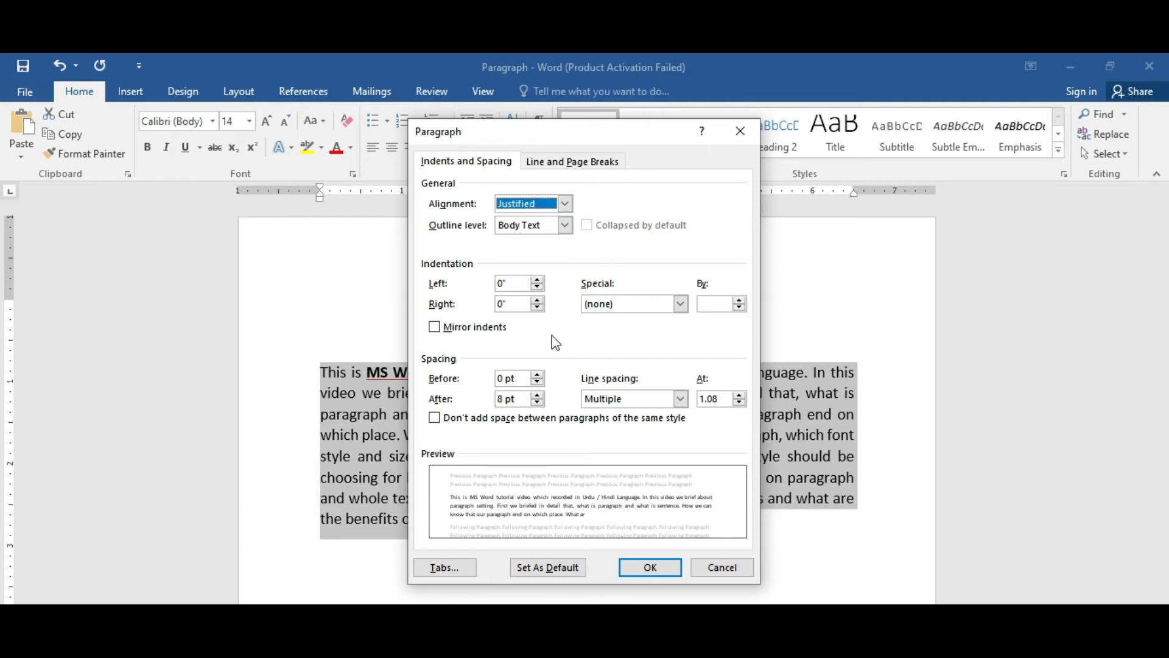
click(652, 302)
click(739, 300)
click(739, 300)
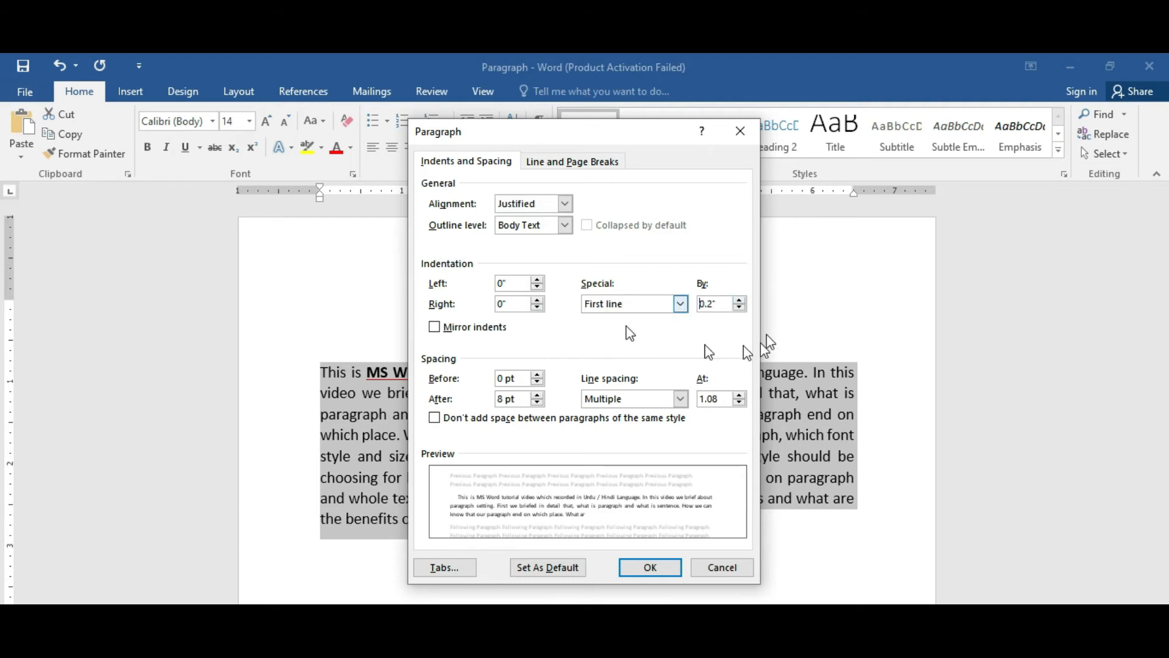
Try first-line indents of 0", 0.2" and 0.3" while watching the preview, and finish with 0".
click(740, 308)
click(740, 308)
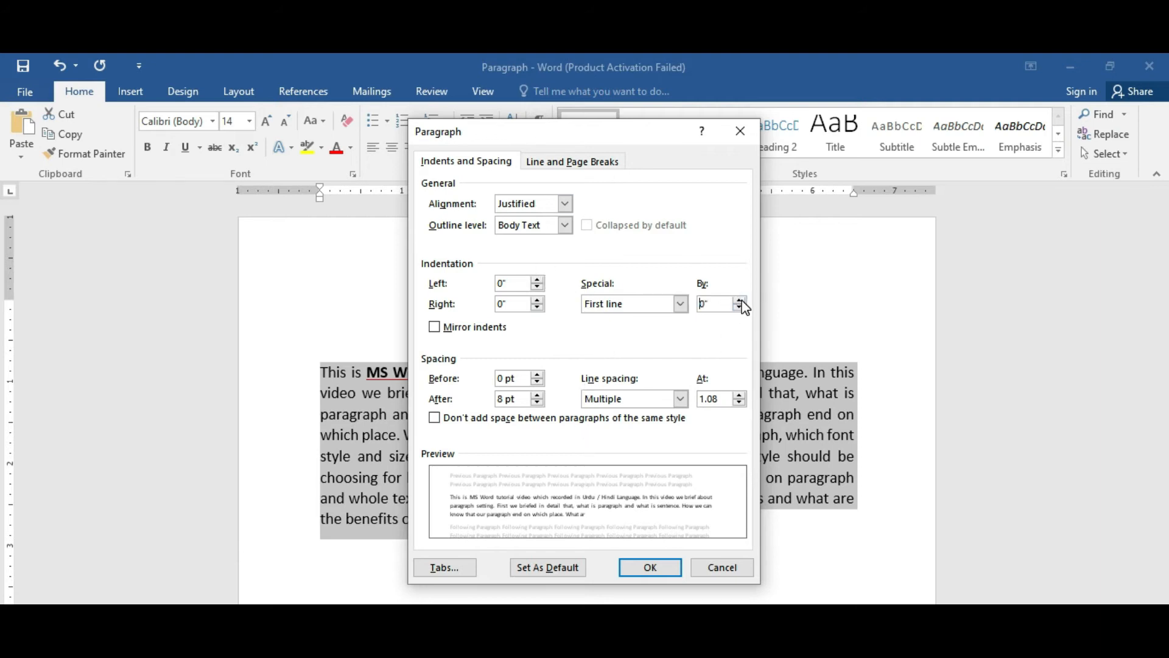
click(740, 300)
click(740, 300)
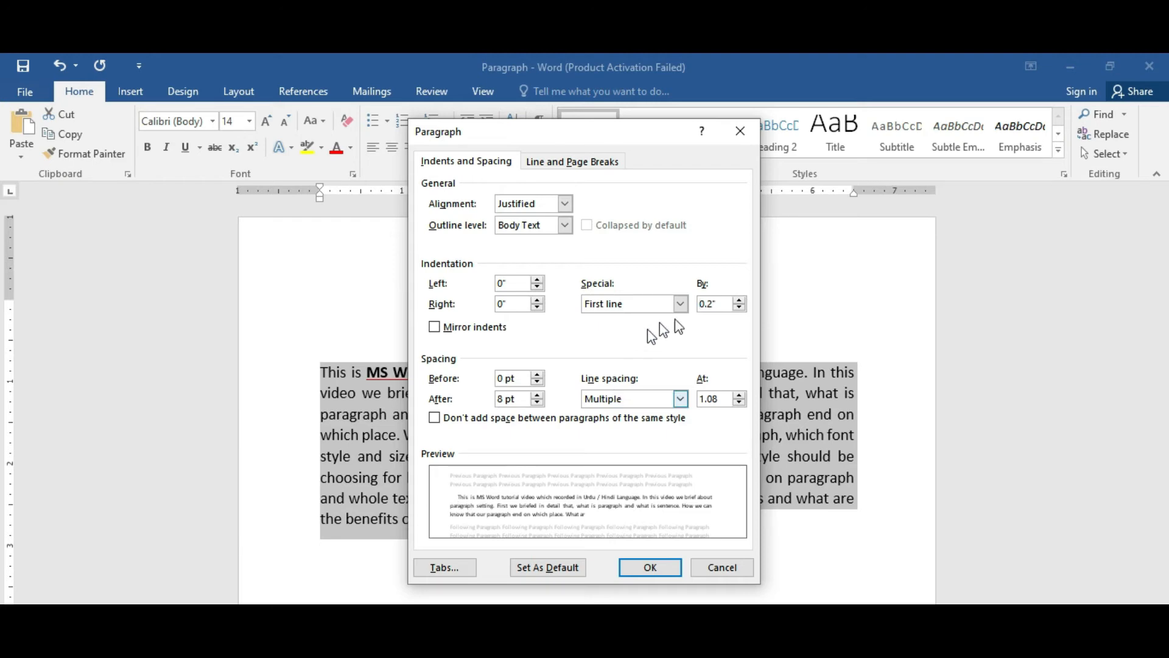
click(741, 300)
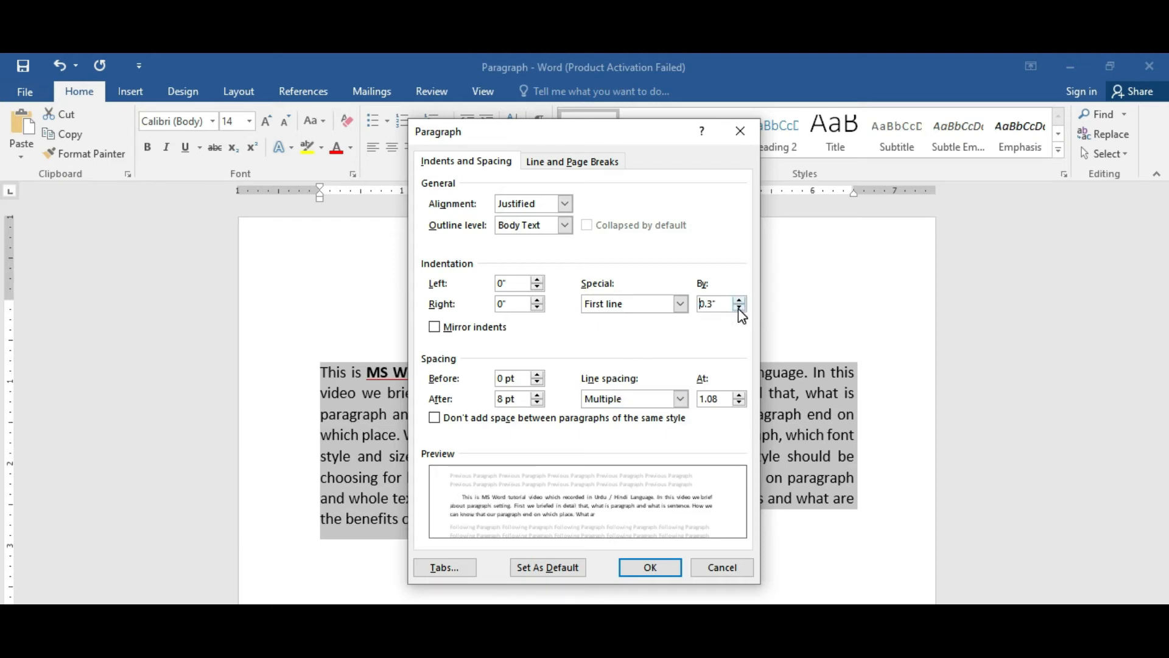
click(738, 309)
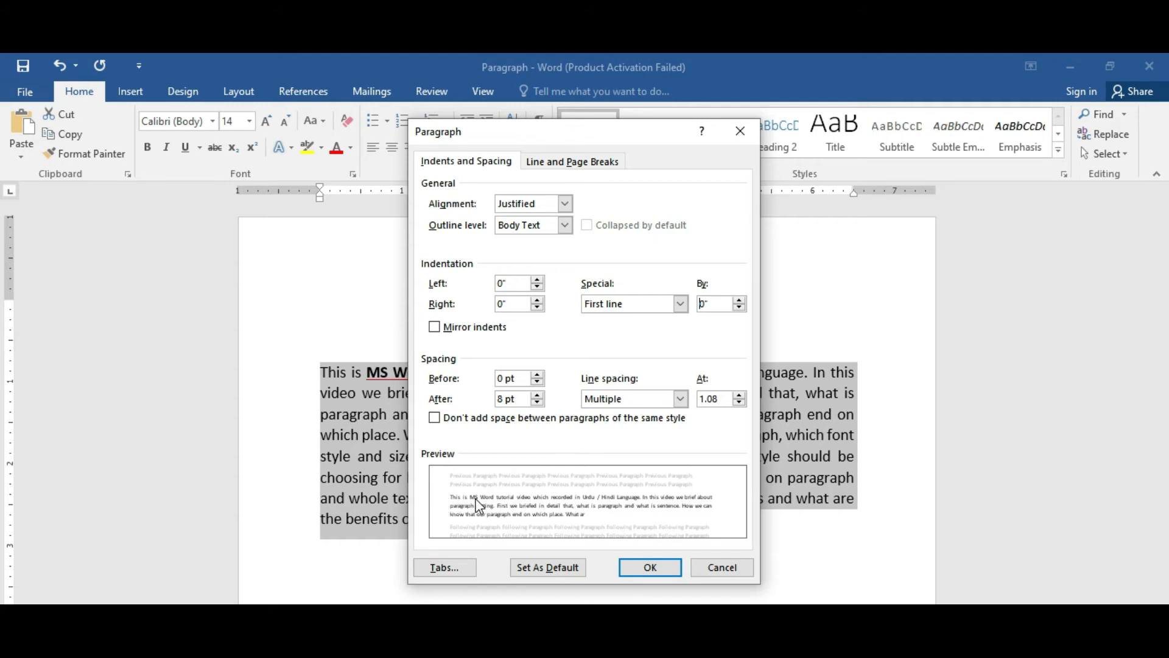
Set the paragraph's spacing after to 0 pt and its line spacing to Single, and apply the settings.
click(537, 403)
click(537, 403)
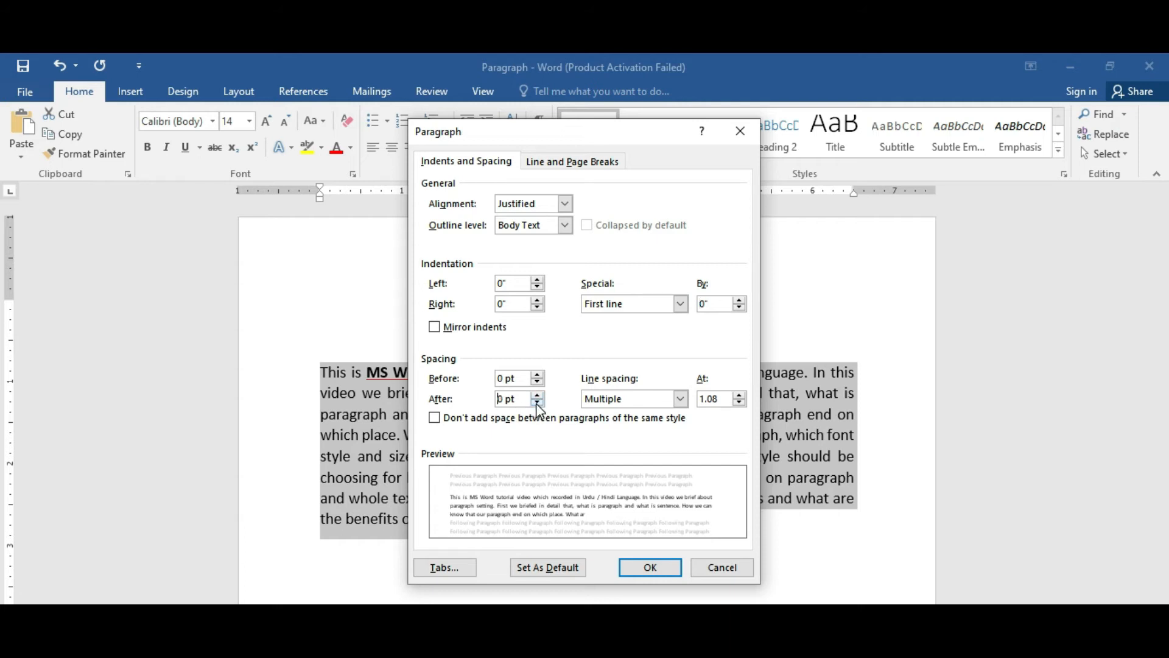
click(680, 400)
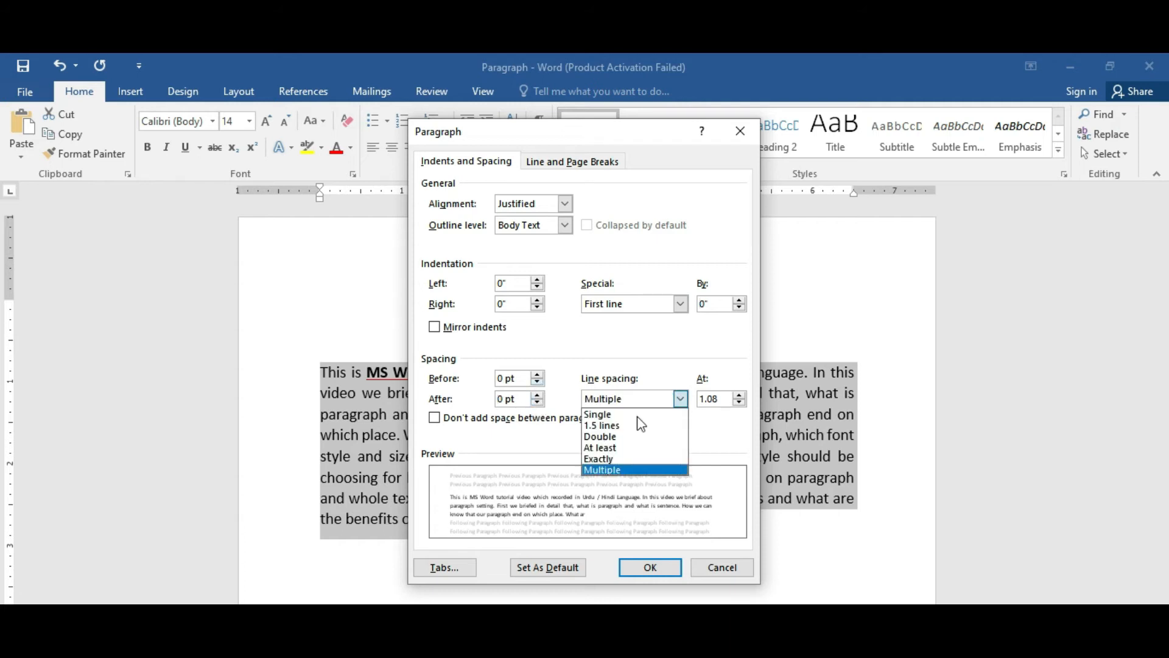
click(637, 417)
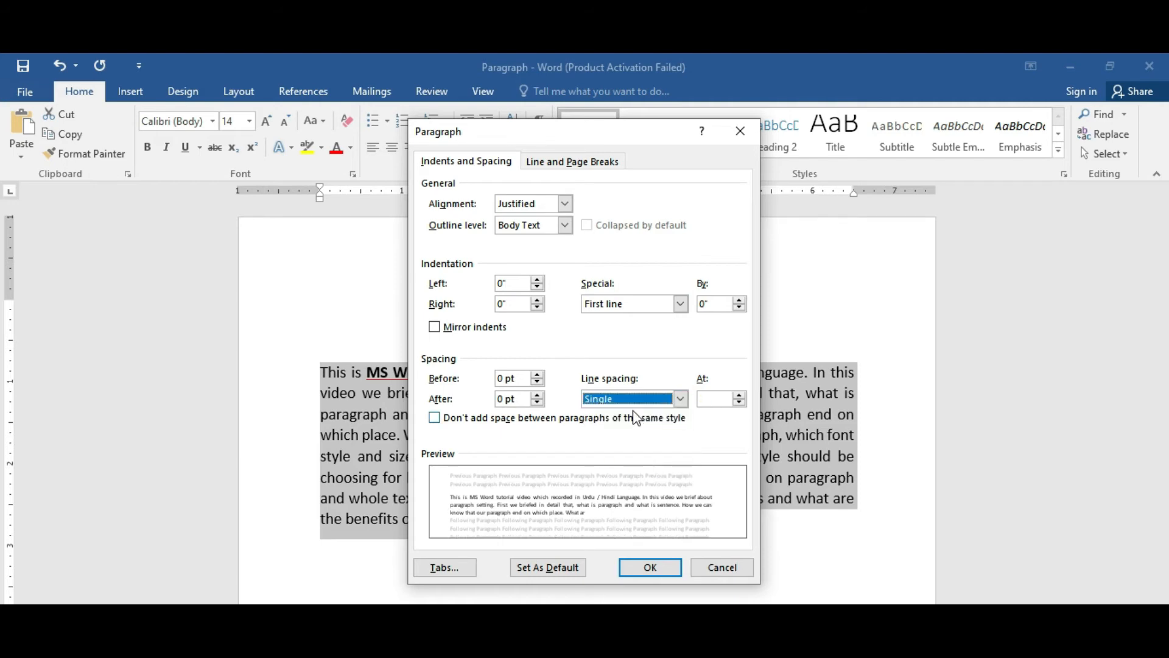
click(644, 568)
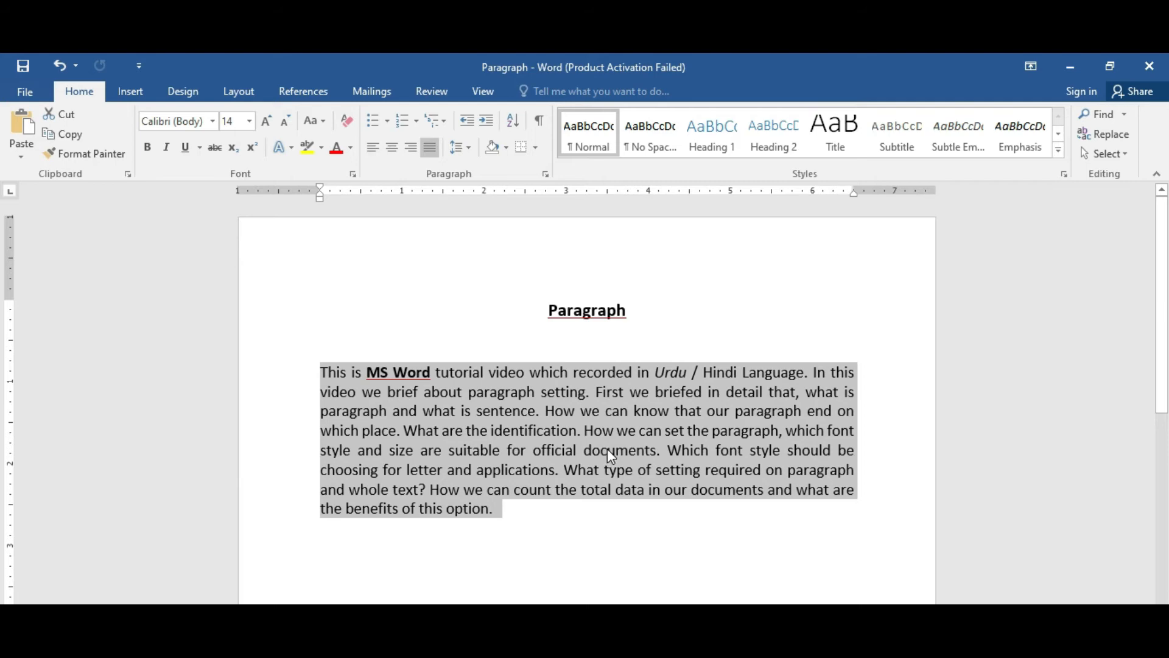
click(492, 388)
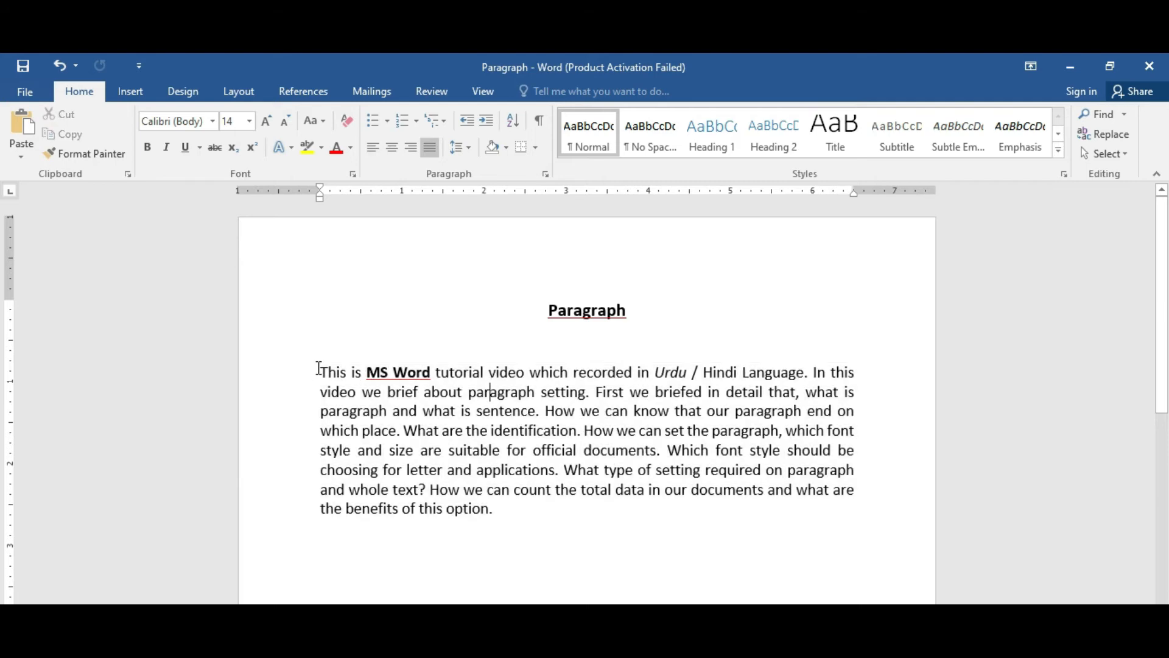
Select the body paragraph, set its line spacing to 1.5 lines in the Paragraph settings, and apply it.
drag(318, 369, 497, 507)
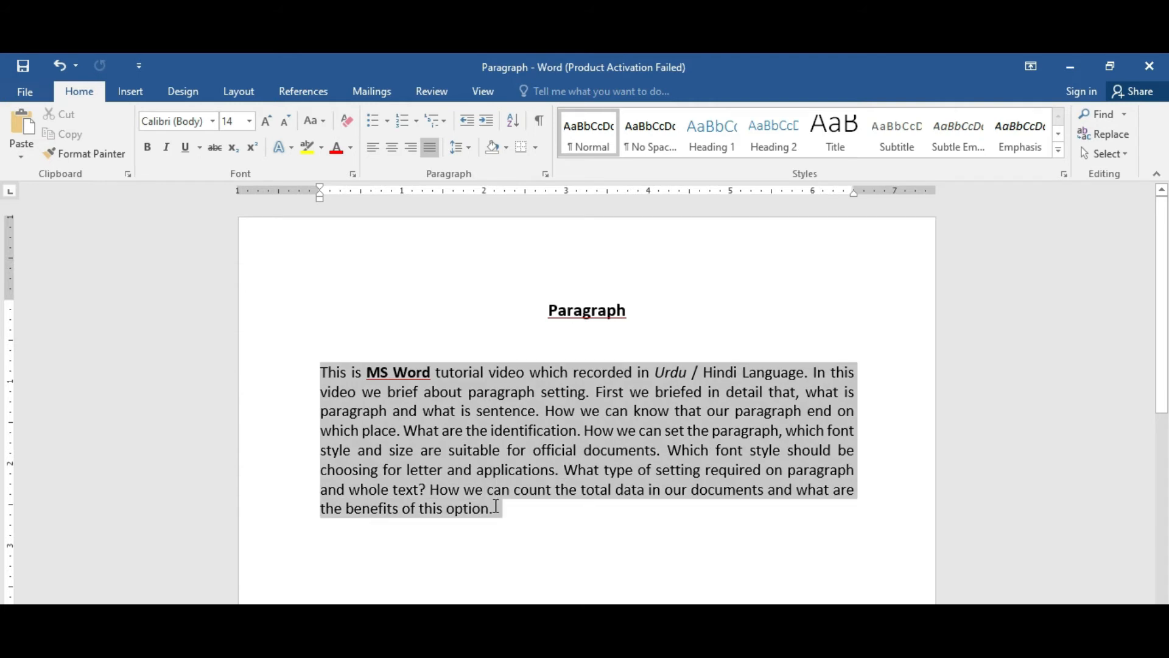
right_click(500, 396)
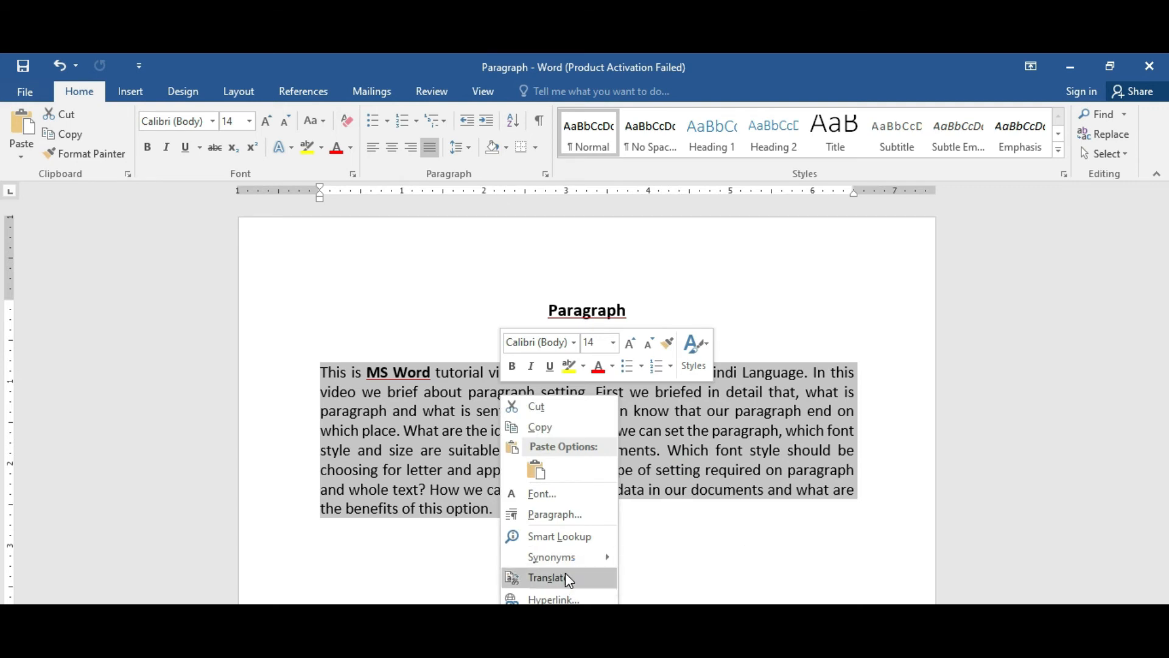
click(546, 515)
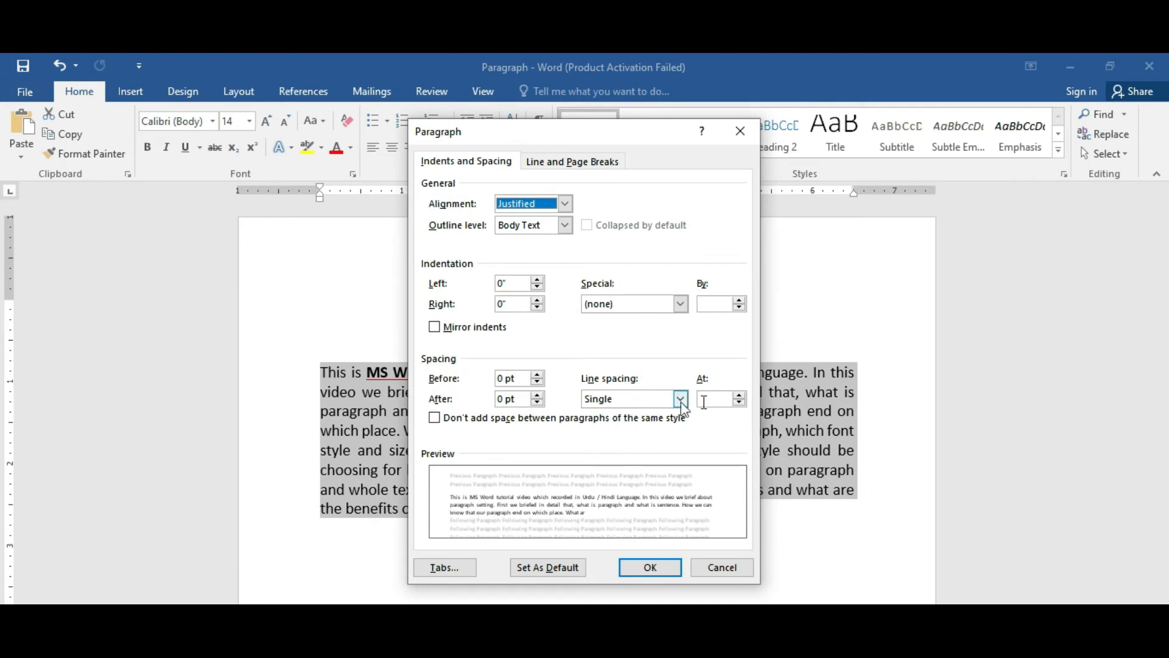
click(682, 400)
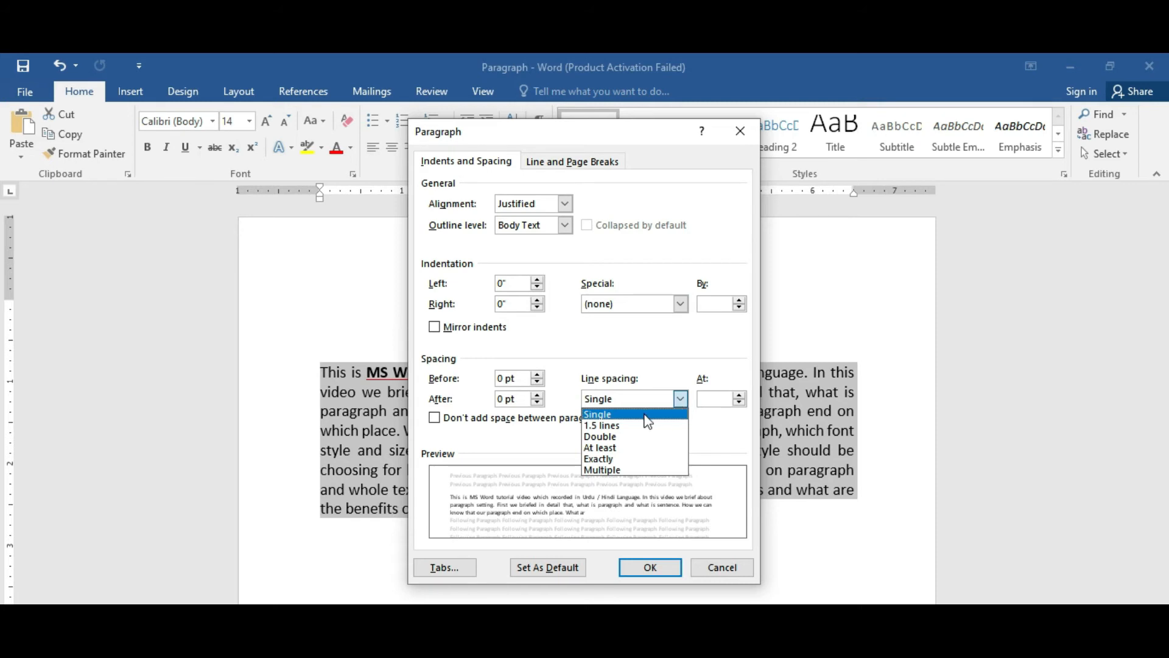
click(603, 426)
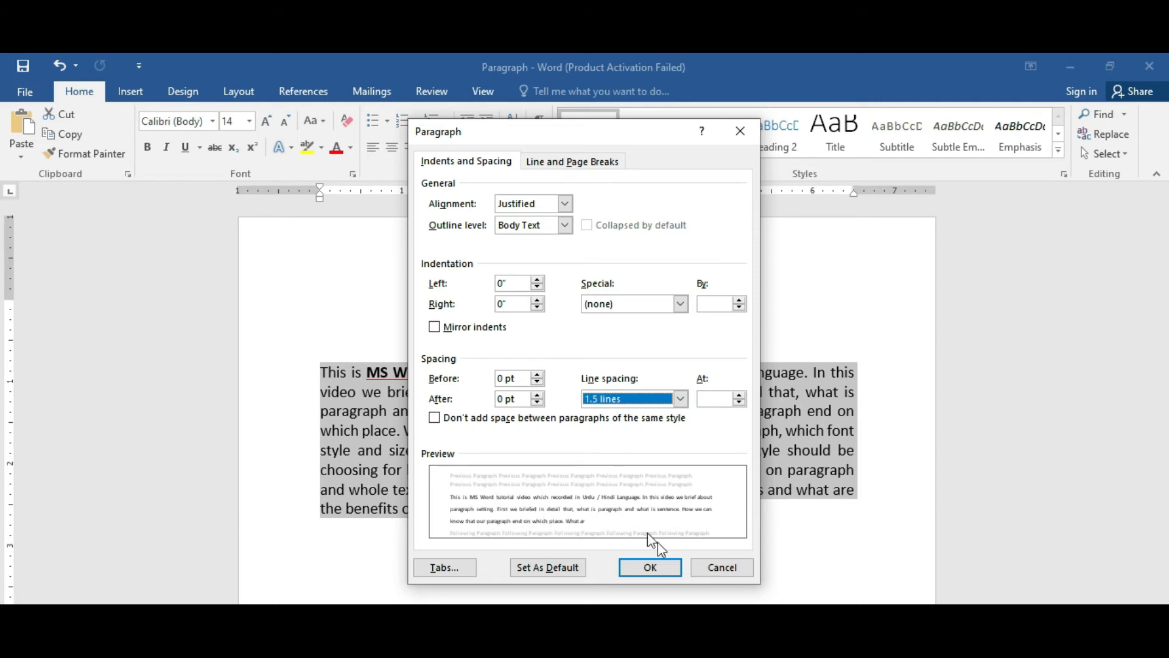
click(650, 569)
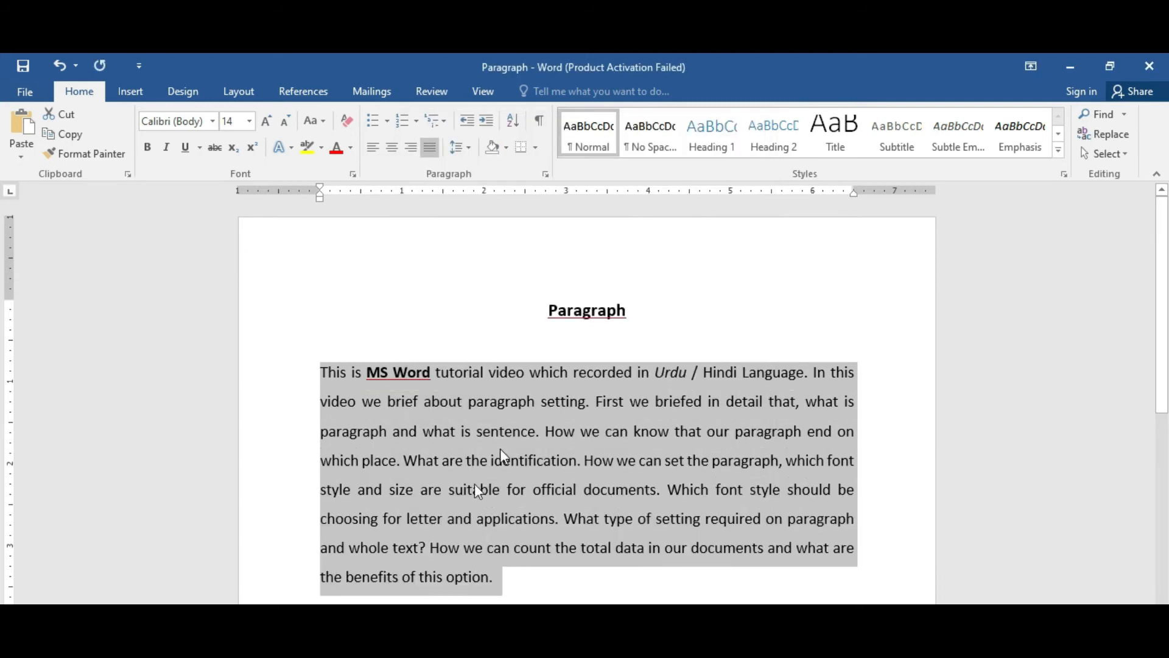
Set the selected paragraph's line spacing to Multiple at 3 in the Paragraph settings and apply it.
right_click(490, 401)
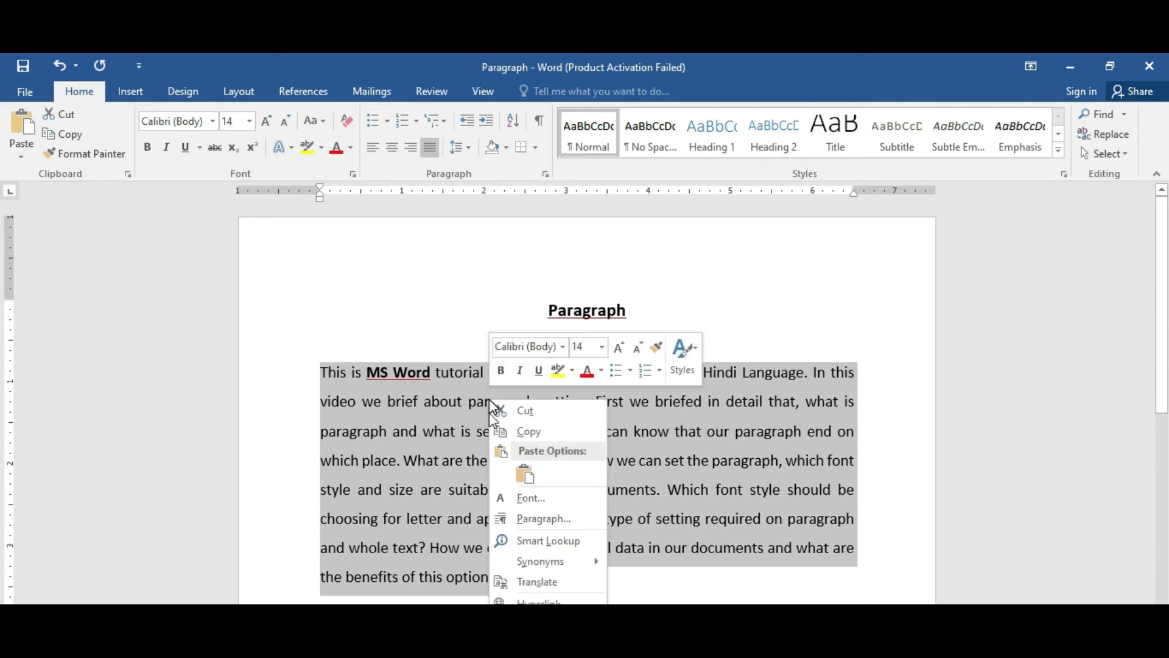
click(567, 519)
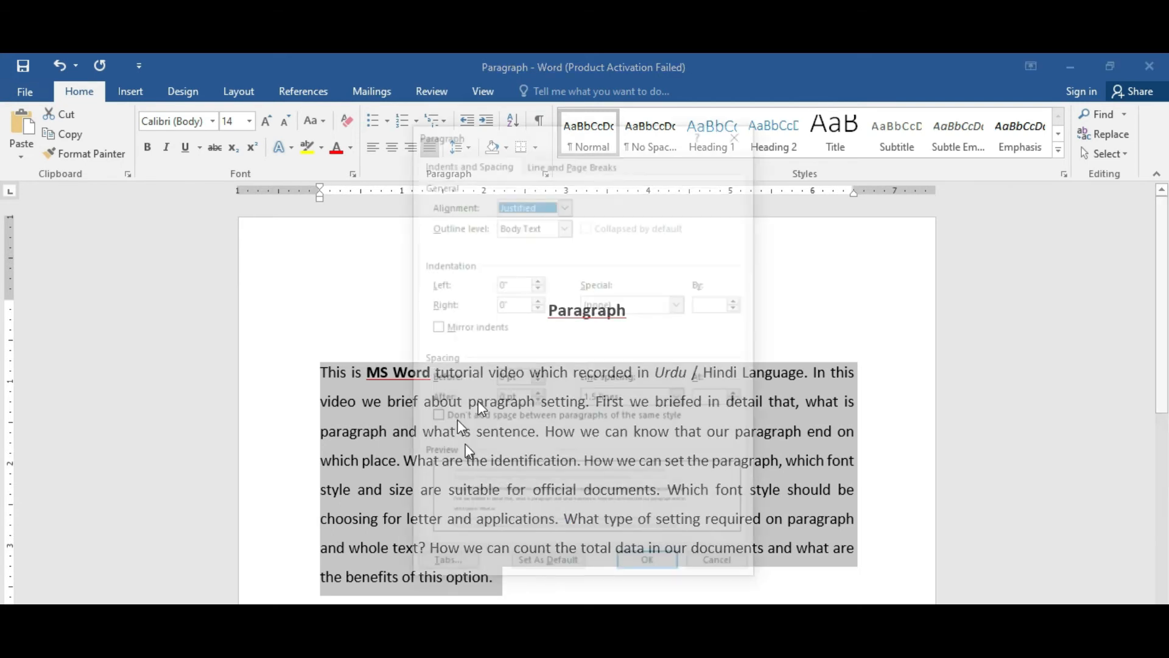
click(679, 399)
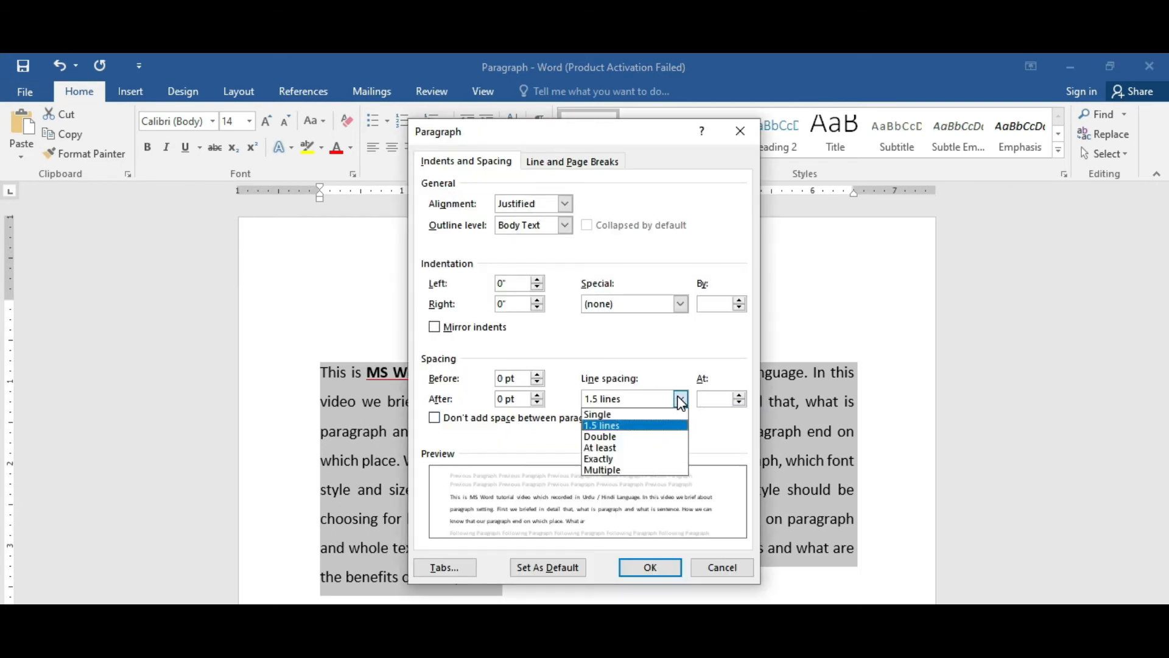
click(679, 399)
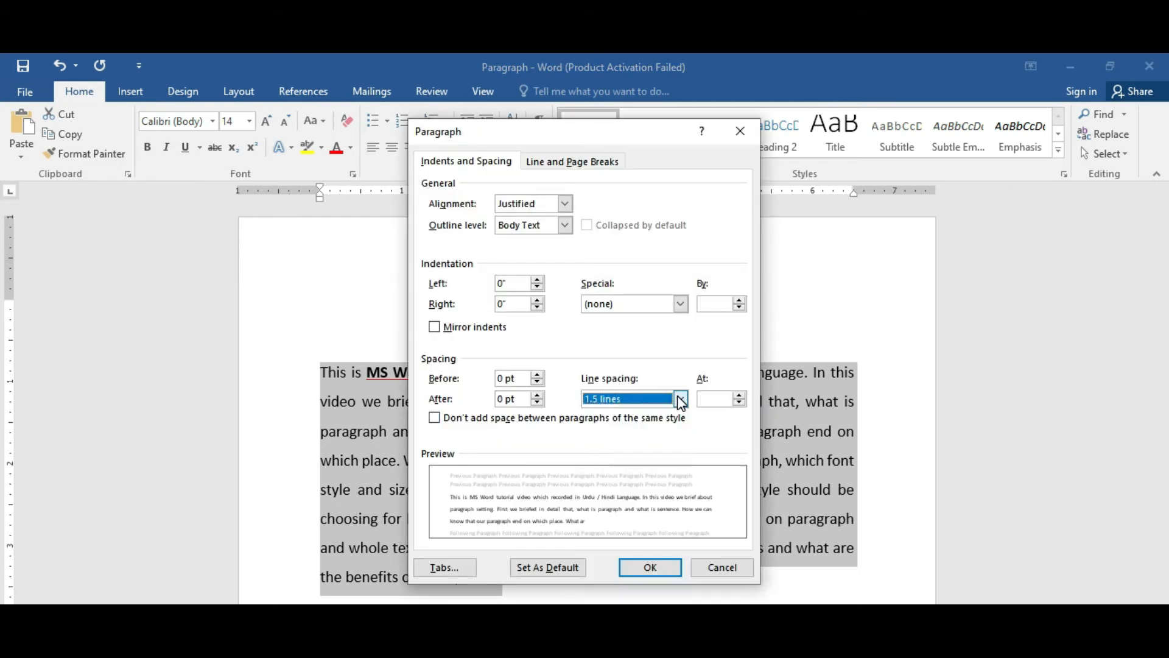
click(679, 399)
click(679, 399)
click(740, 395)
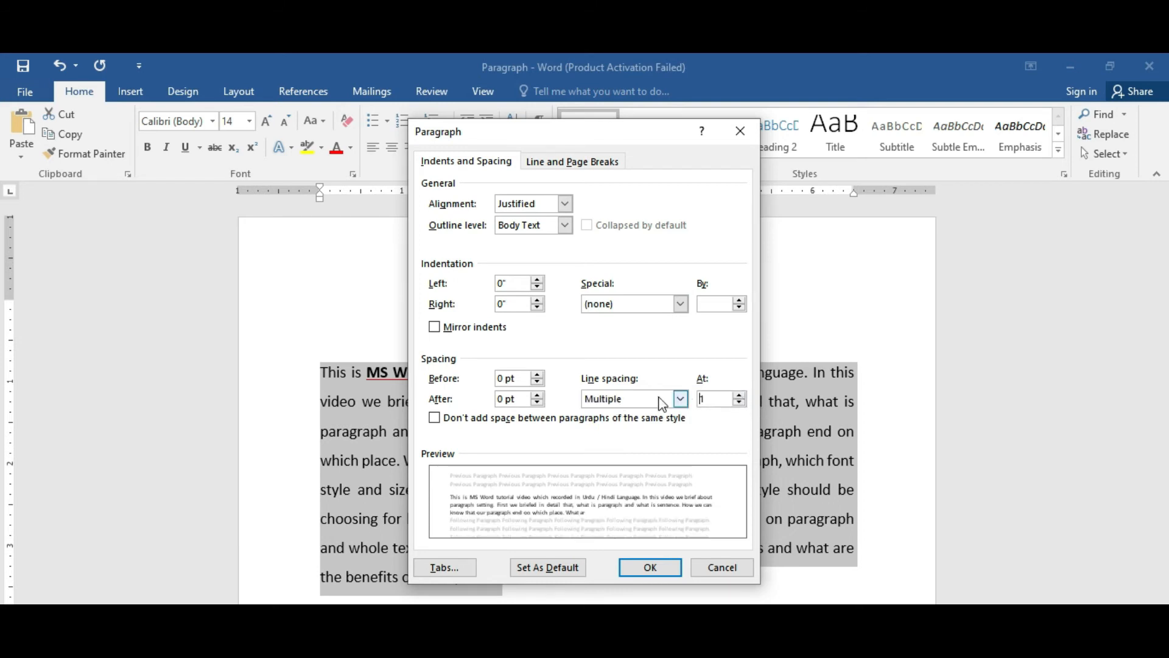
click(739, 395)
click(739, 395)
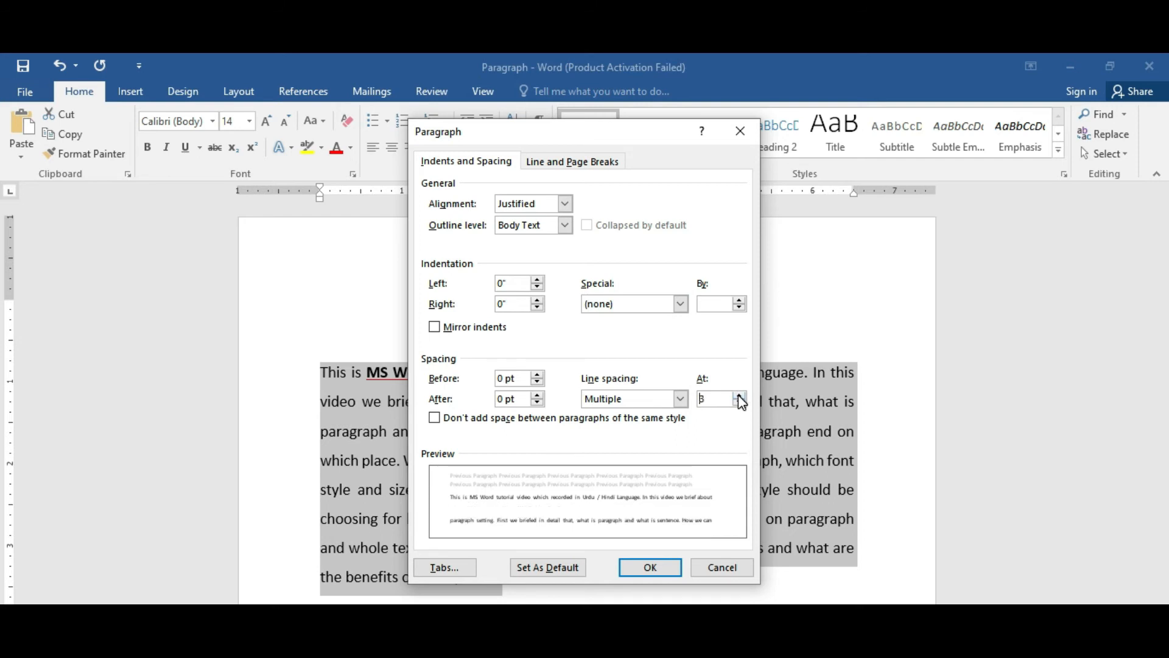
click(665, 567)
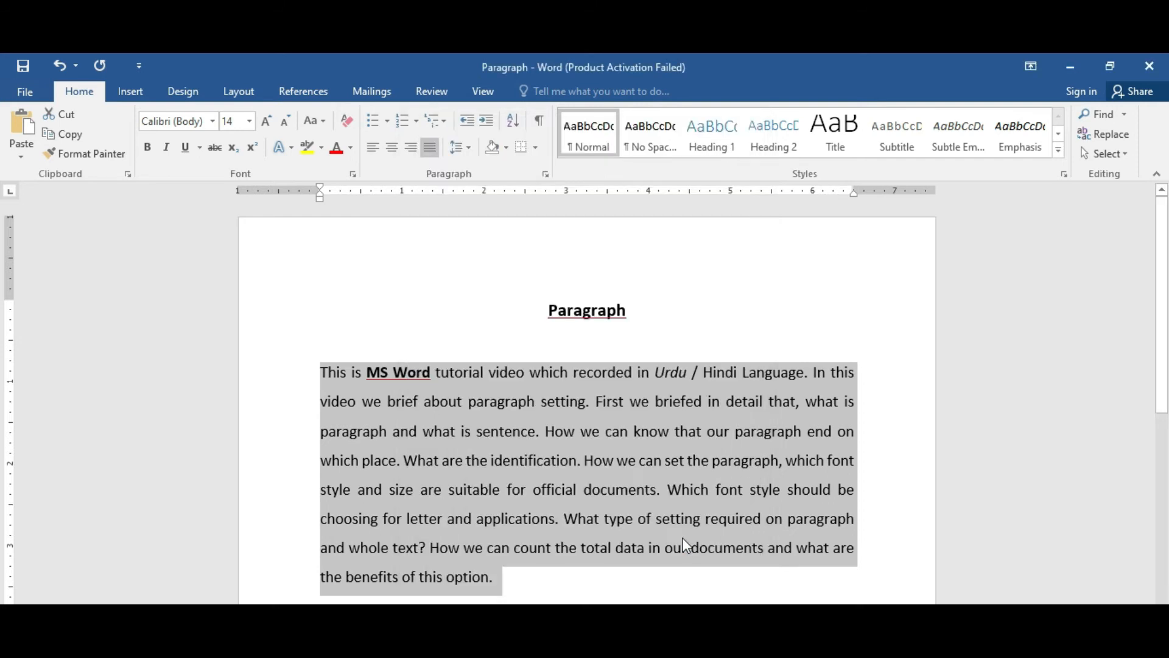
Try Multiple line spacing at 0.5 in the Paragraph settings, change it to Single, and apply it to the paragraph.
right_click(546, 369)
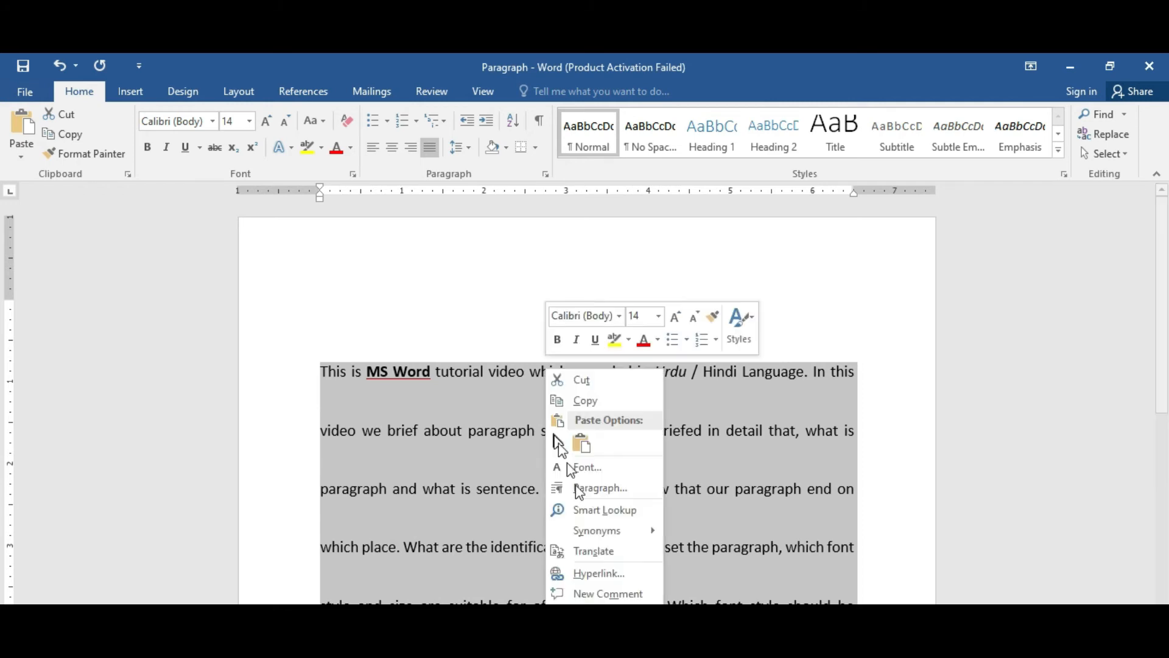
click(616, 491)
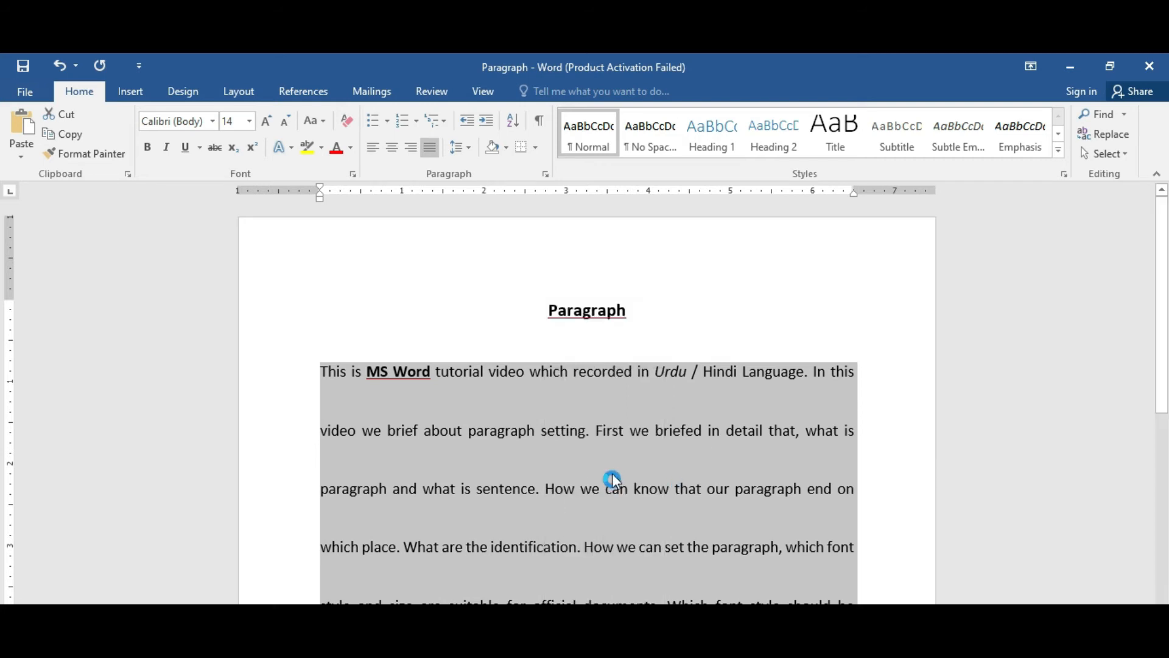
click(740, 402)
click(740, 403)
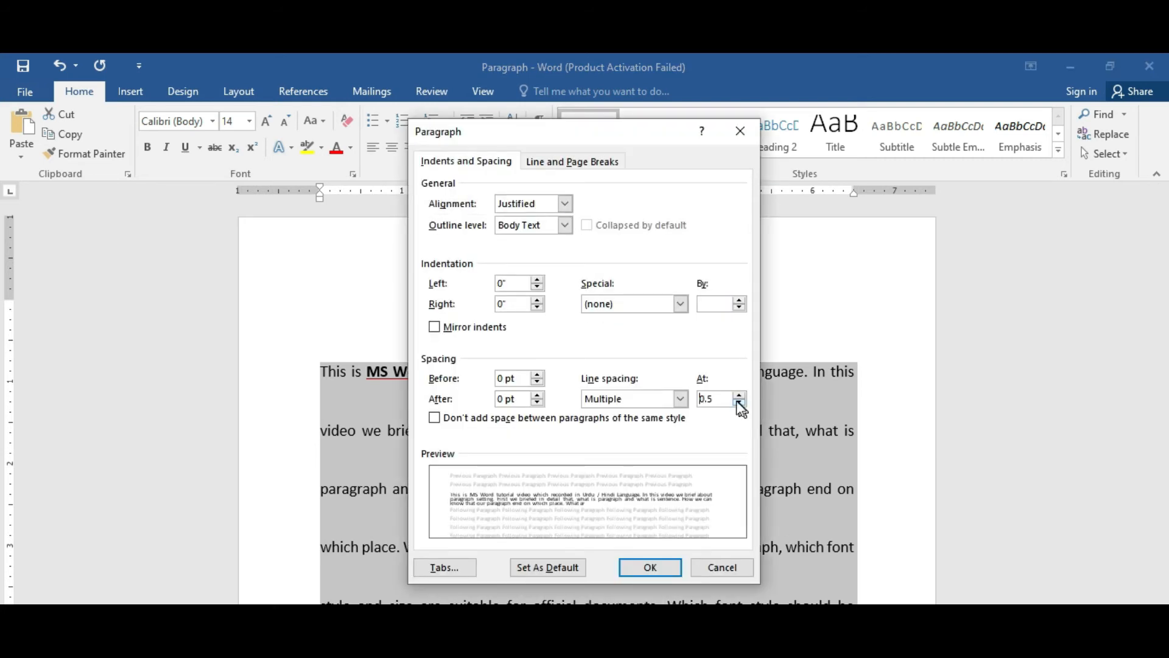
click(680, 399)
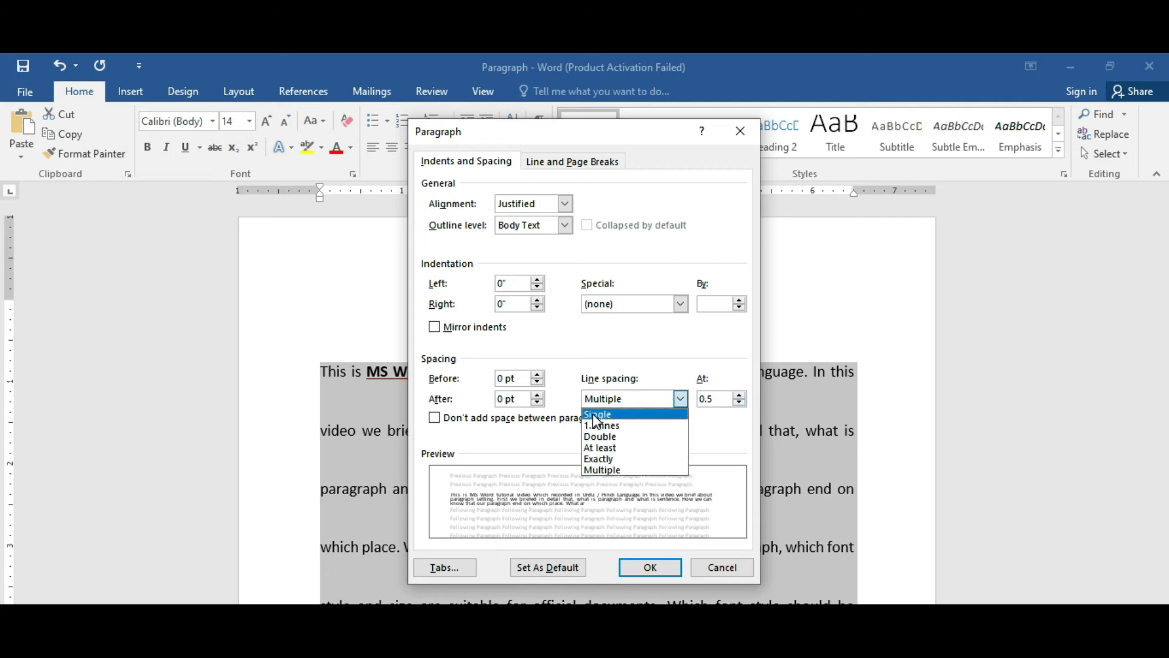
click(594, 415)
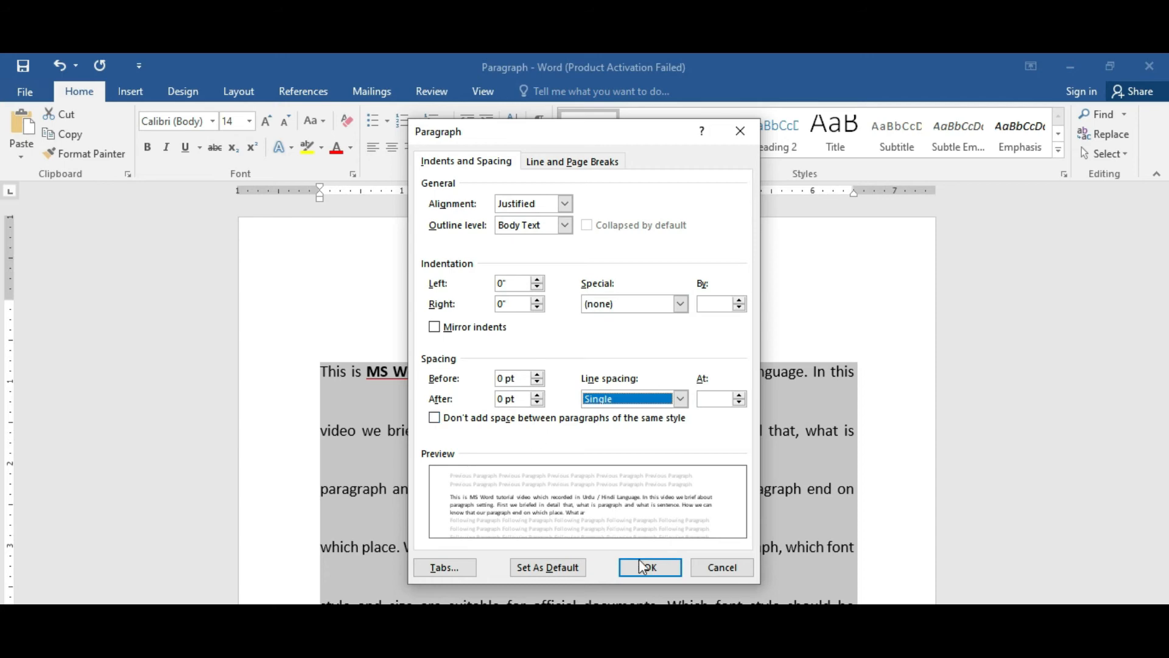
click(659, 568)
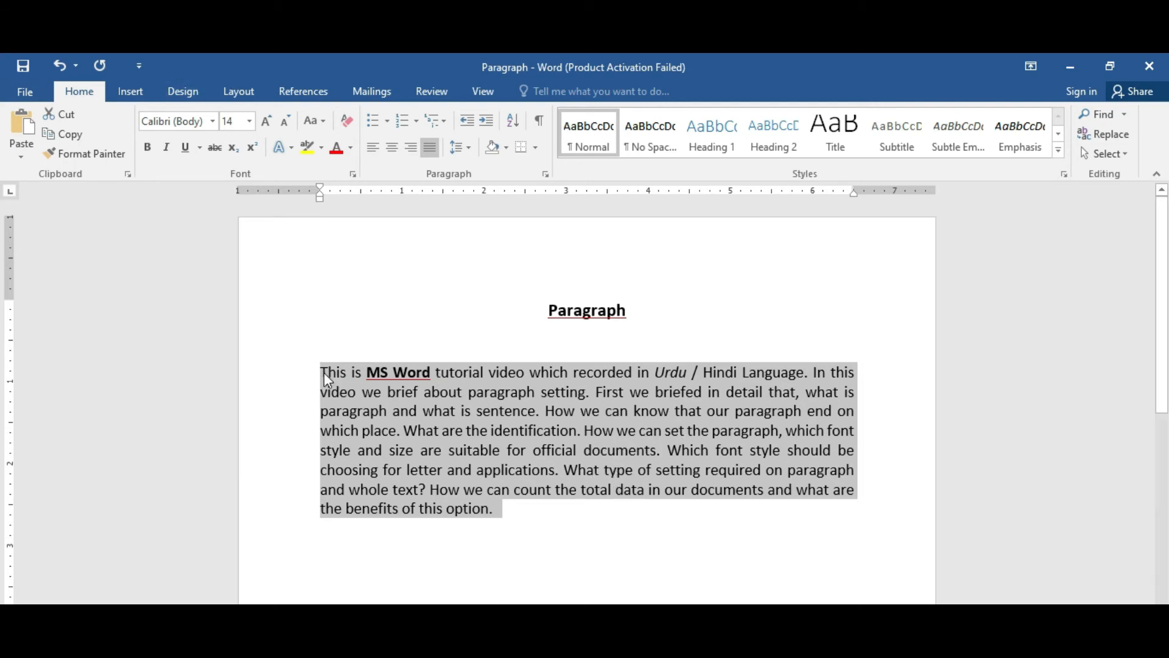
Examine the paragraph's sentence structure by highlighting the first sentence, the text that follows, and the whole paragraph.
drag(323, 373, 809, 372)
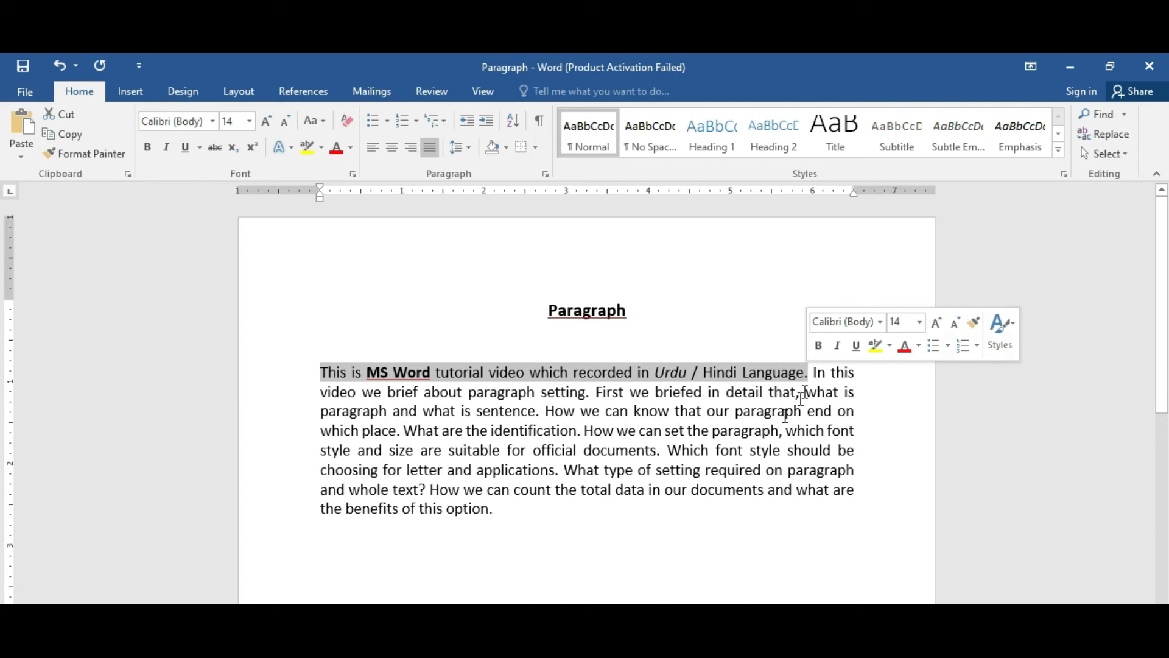
drag(814, 373, 851, 439)
click(493, 469)
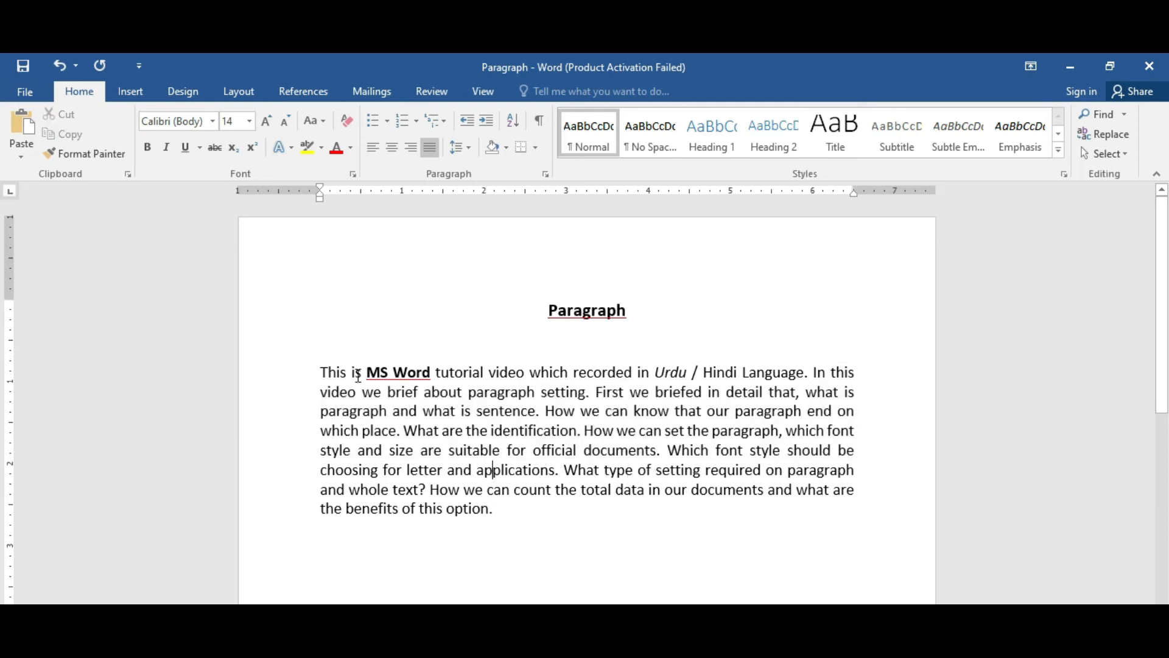
drag(321, 372, 494, 516)
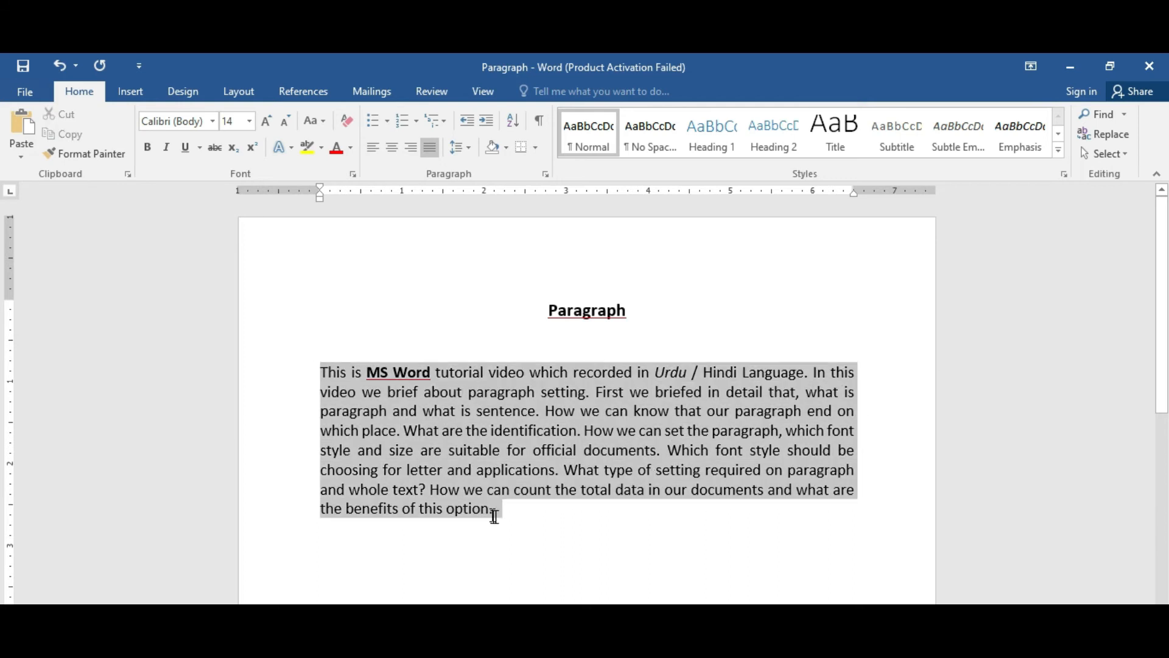
Start a new empty paragraph after the body text, and highlight the body paragraph and the new line to compare them.
click(513, 518)
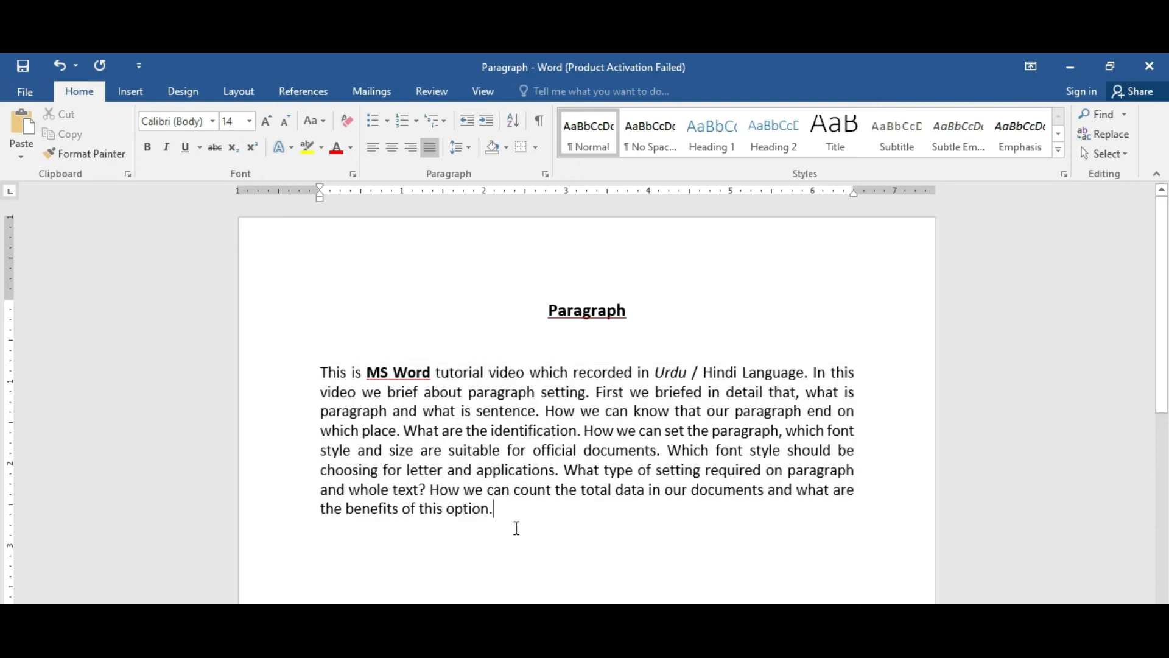
key(Return)
drag(494, 510, 324, 380)
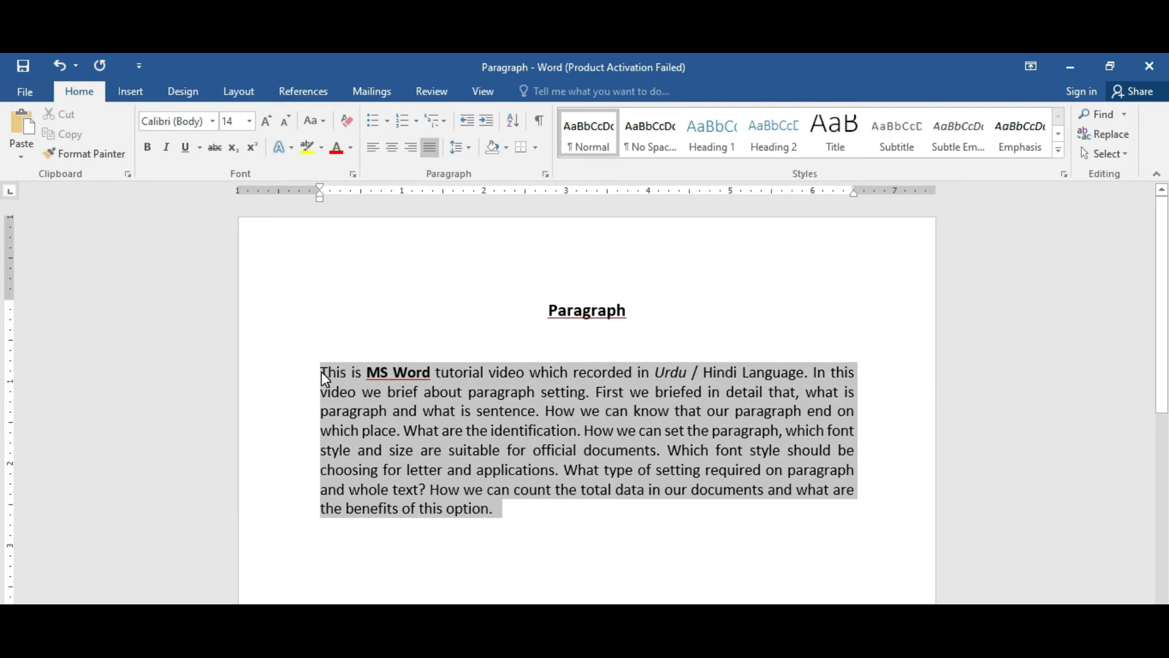
click(326, 529)
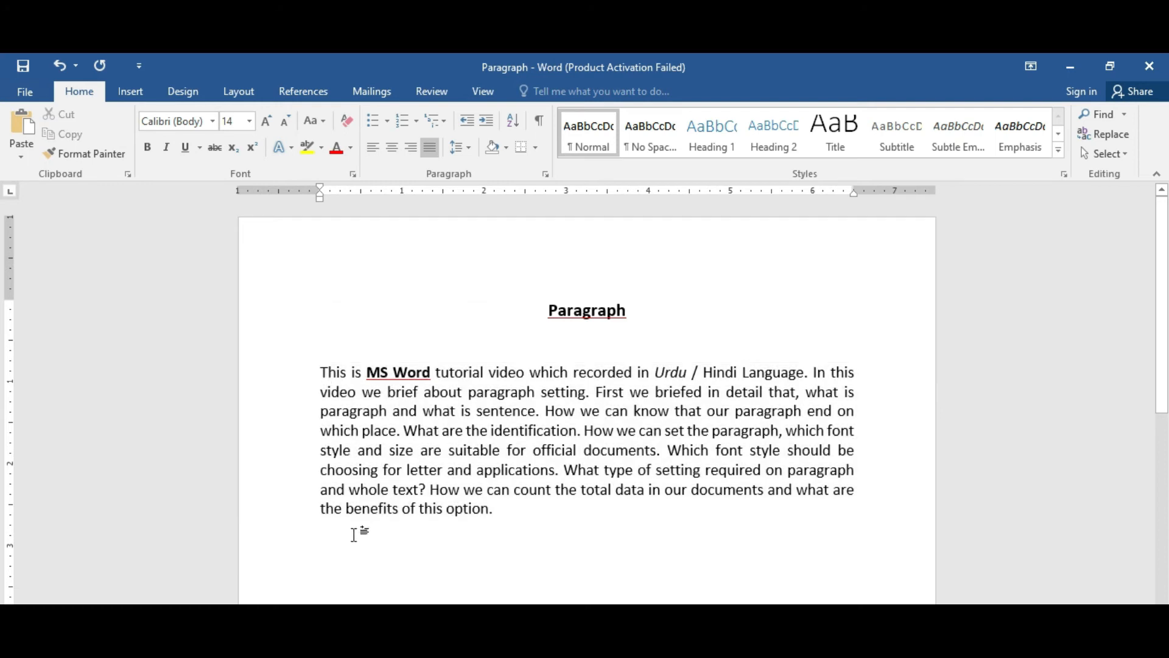
drag(321, 527, 392, 534)
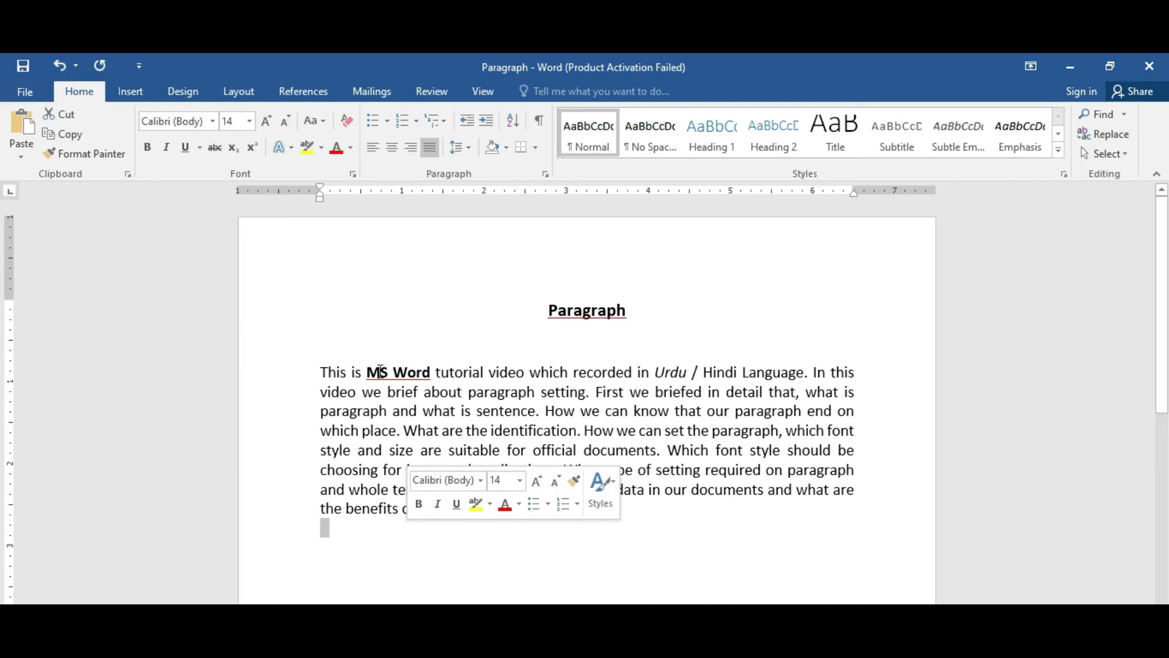
click(419, 377)
Examine the body paragraph by highlighting it as a whole, its first letter, and its opening words.
drag(321, 365, 516, 510)
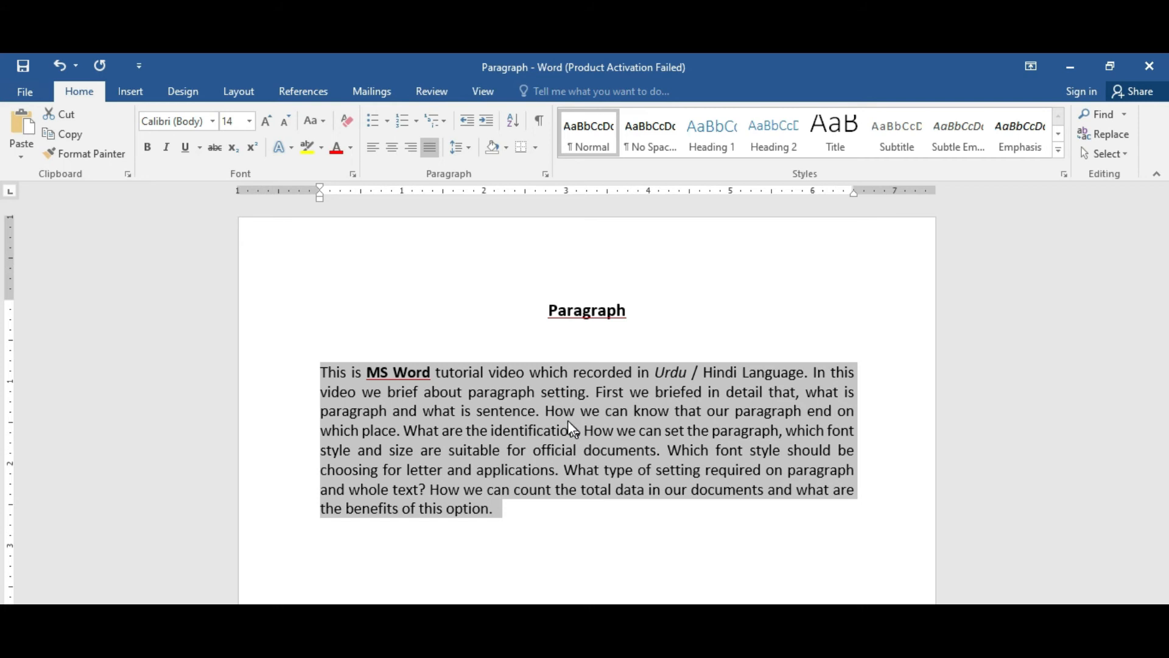
click(323, 373)
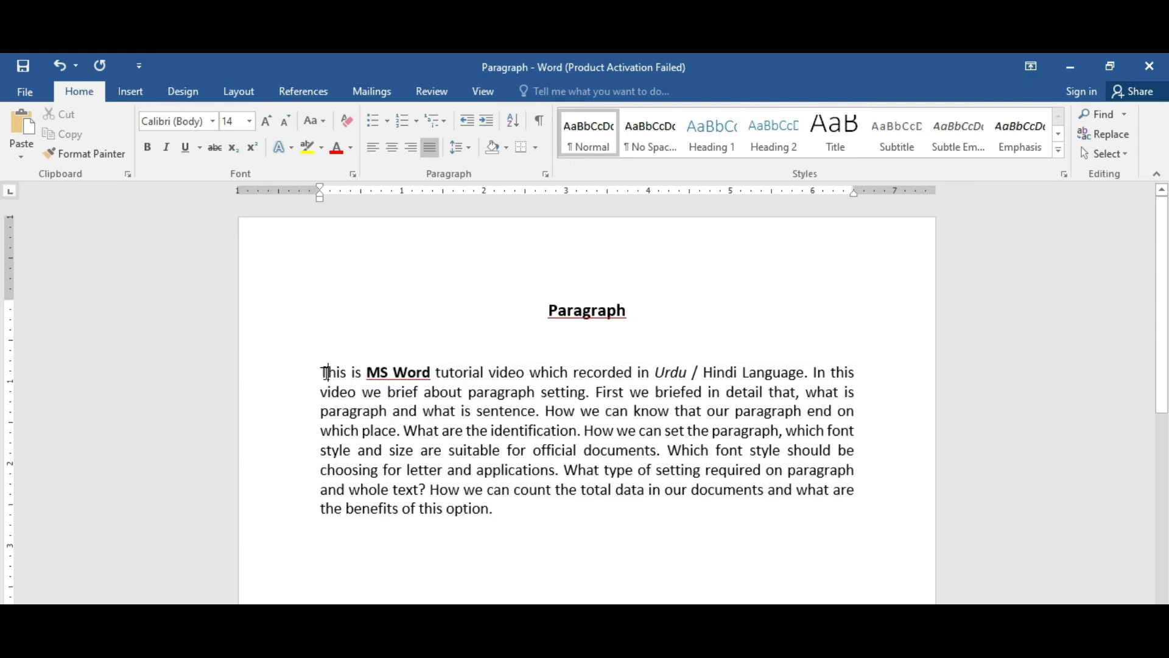
drag(323, 373, 329, 374)
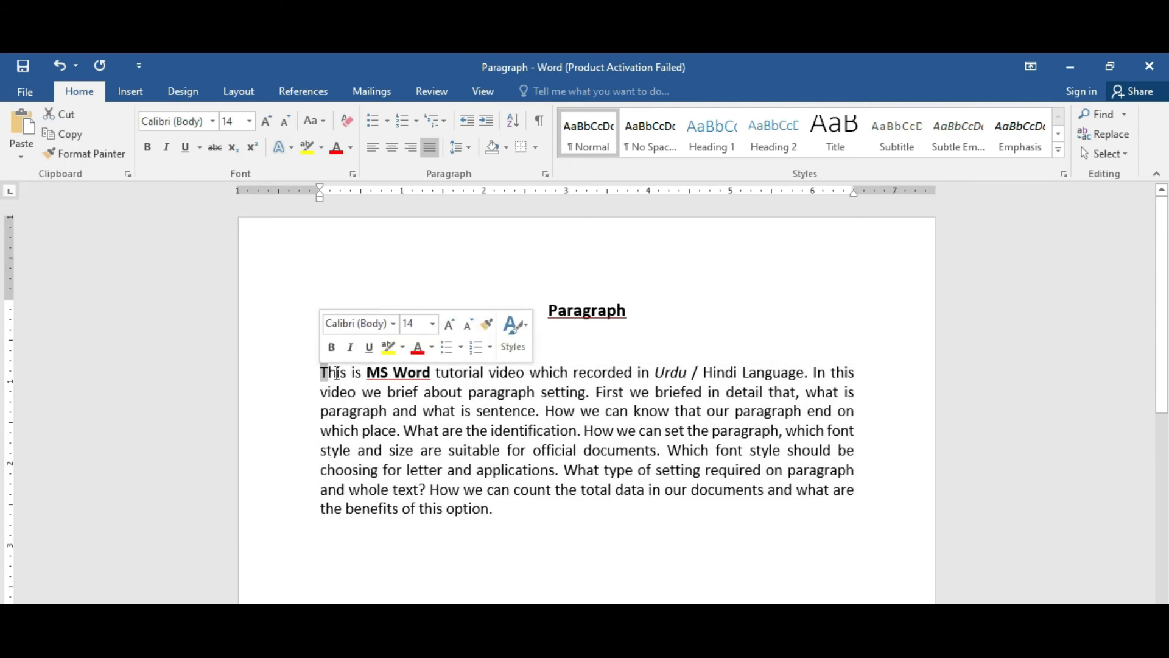
click(347, 374)
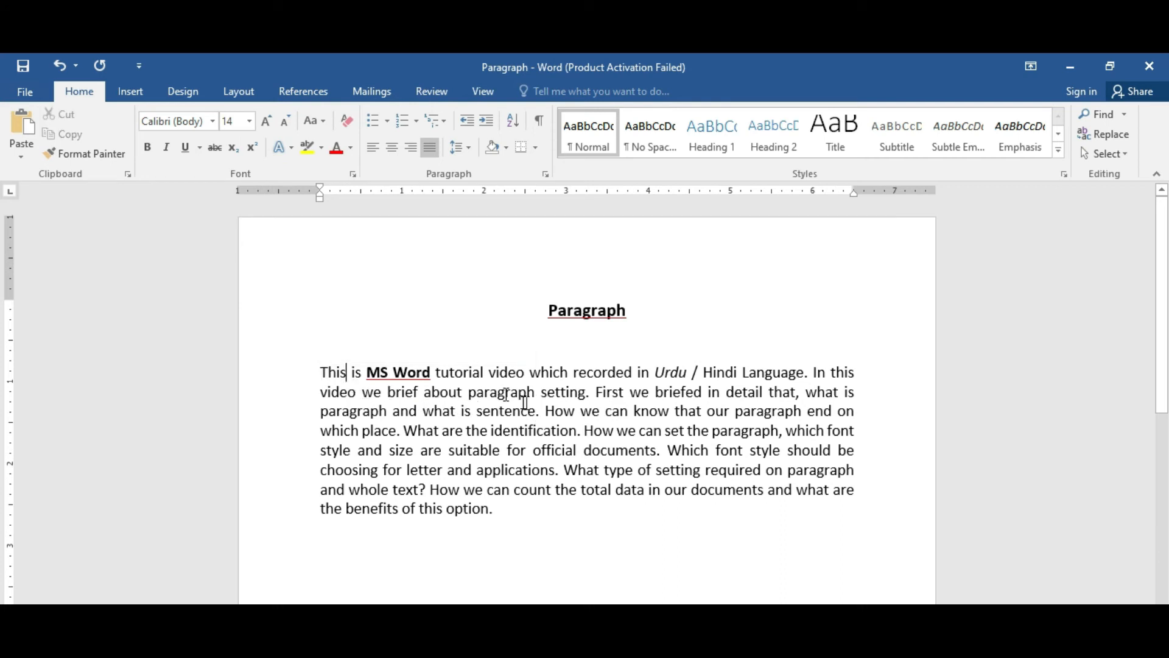
click(541, 419)
drag(322, 371, 490, 509)
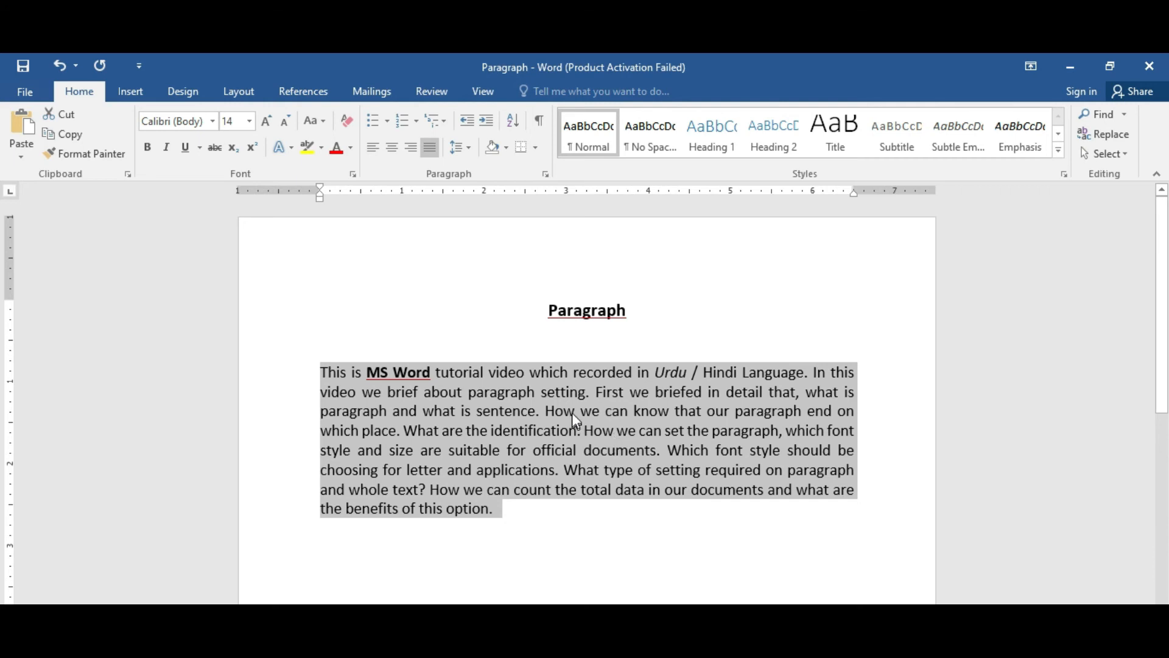
click(417, 412)
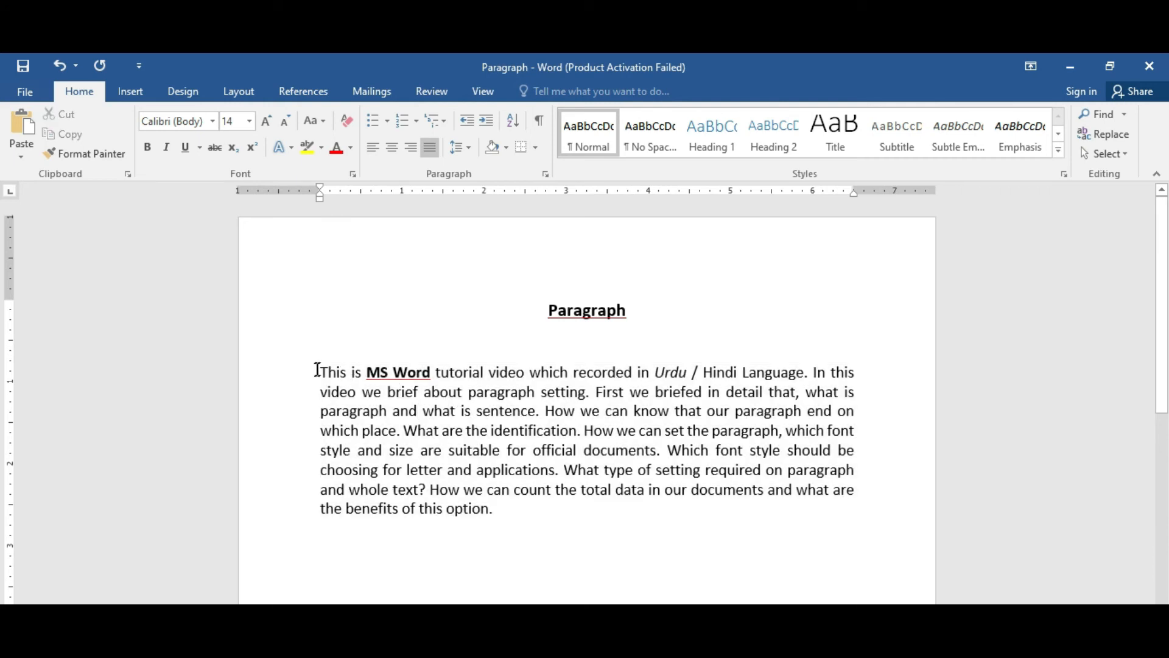
drag(321, 372, 588, 368)
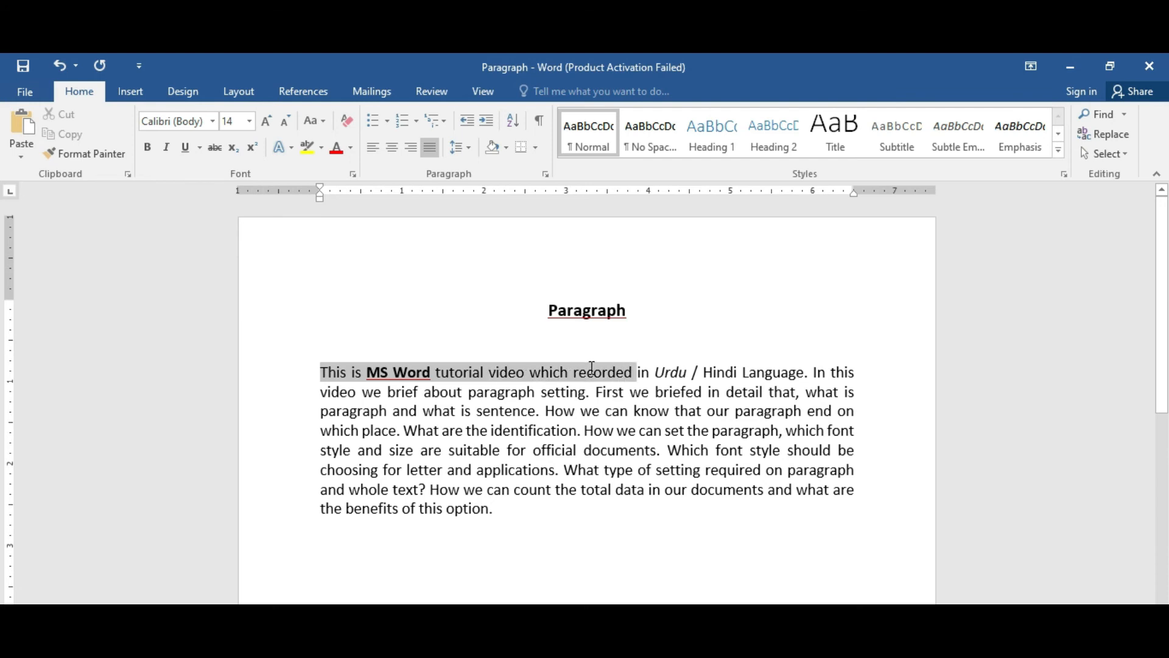
click(536, 393)
Check the Word Count statistics for the whole body paragraph, and close them.
drag(324, 372, 436, 370)
drag(552, 375, 494, 509)
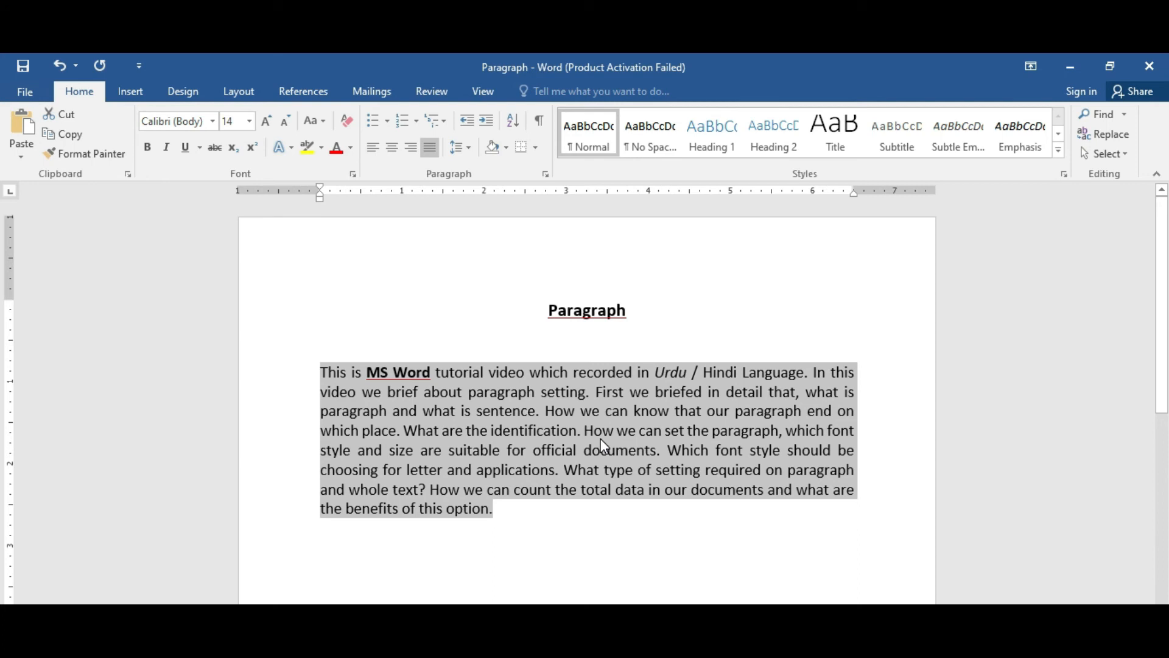
click(434, 92)
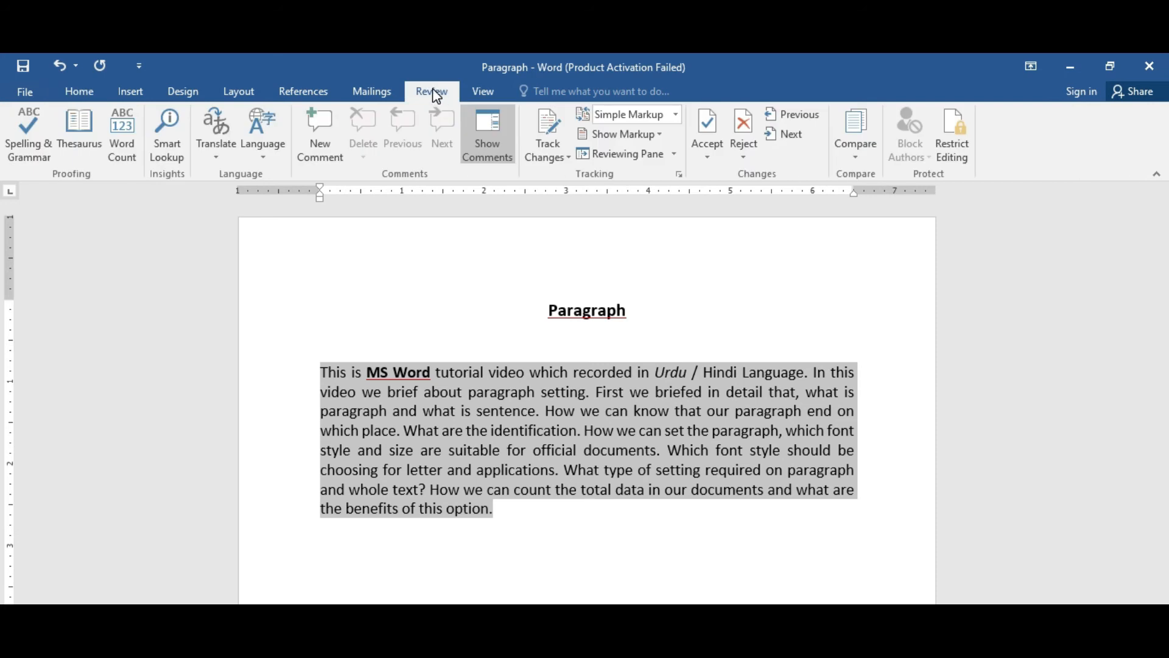
click(124, 148)
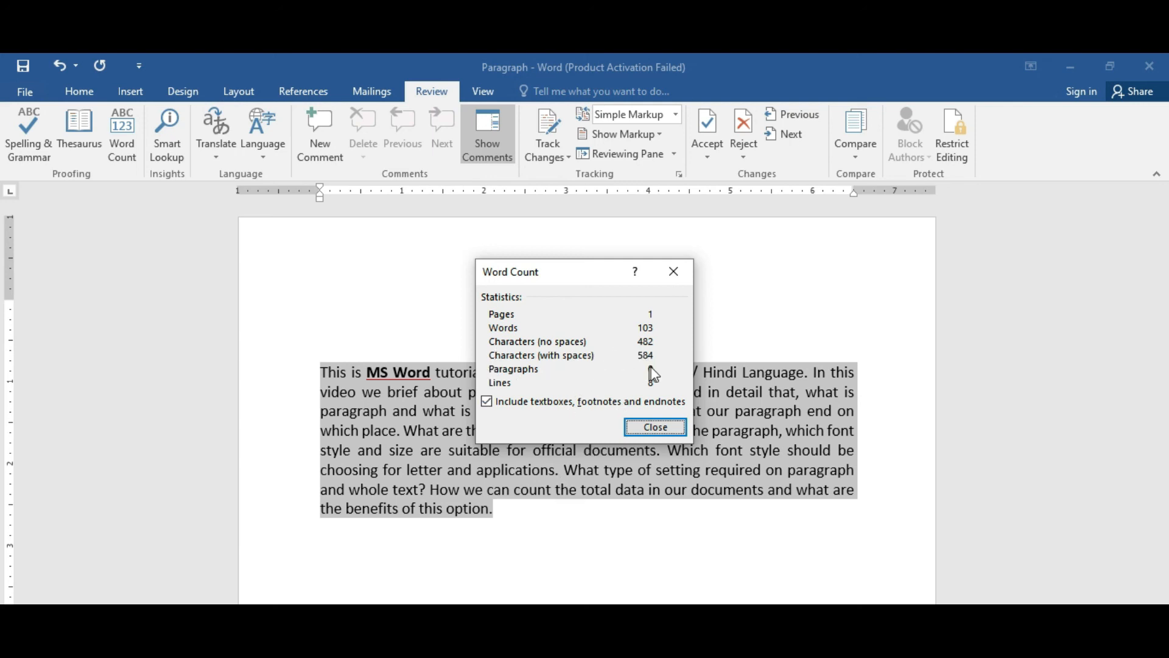
click(654, 428)
Split the body text into two paragraphs before "How we can know", leaving an empty line between them.
click(413, 489)
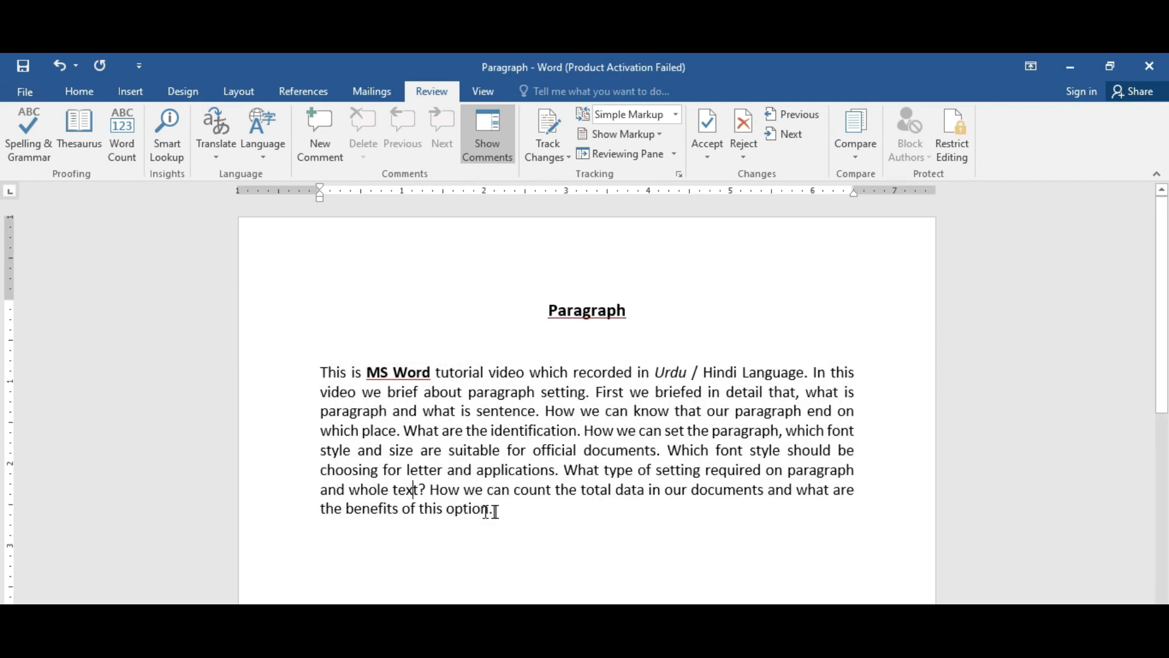
click(495, 510)
click(545, 411)
key(Return)
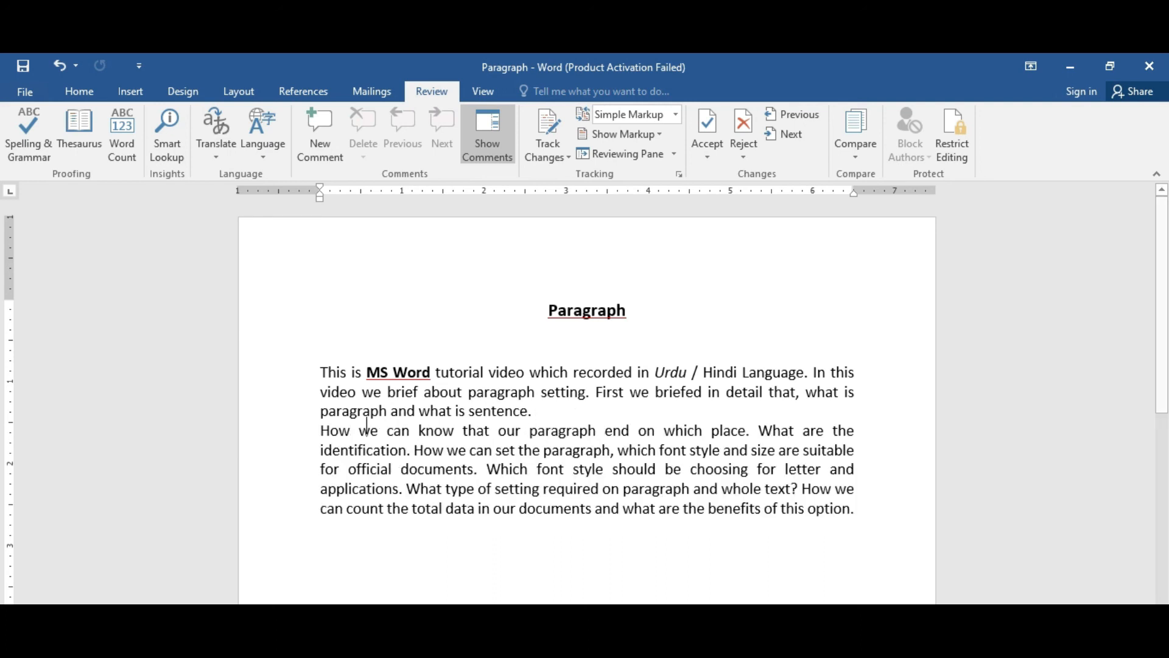
key(Return)
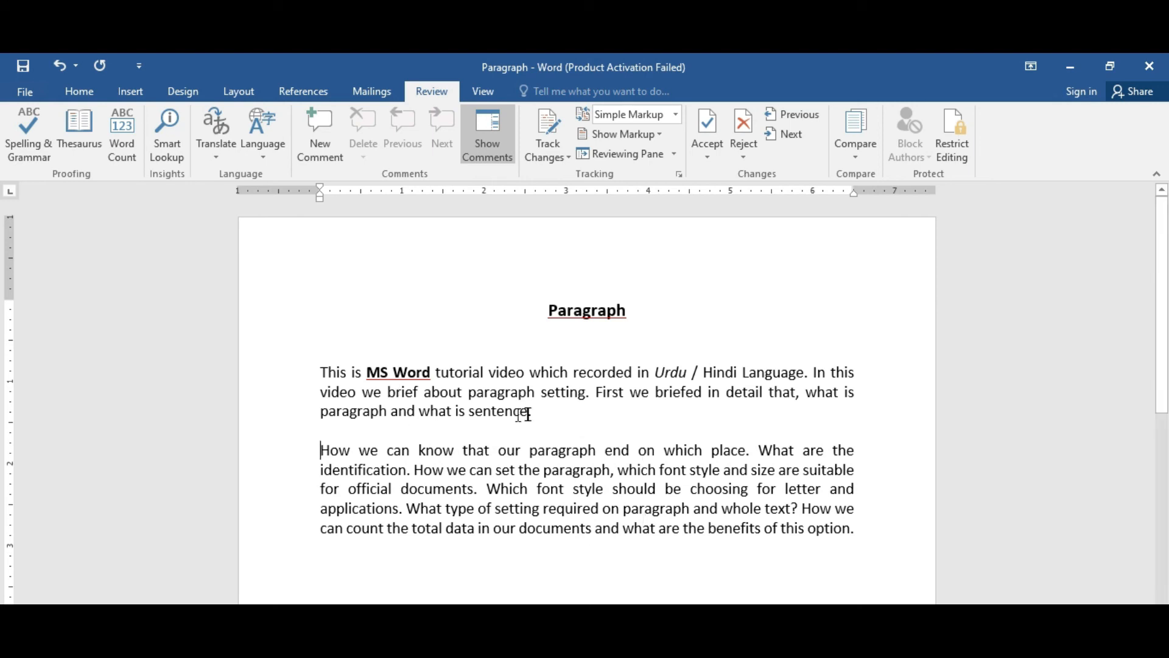
Check the Word Count statistics for both body paragraphs together, including the empty line between them, and close them.
click(361, 434)
drag(316, 365, 857, 530)
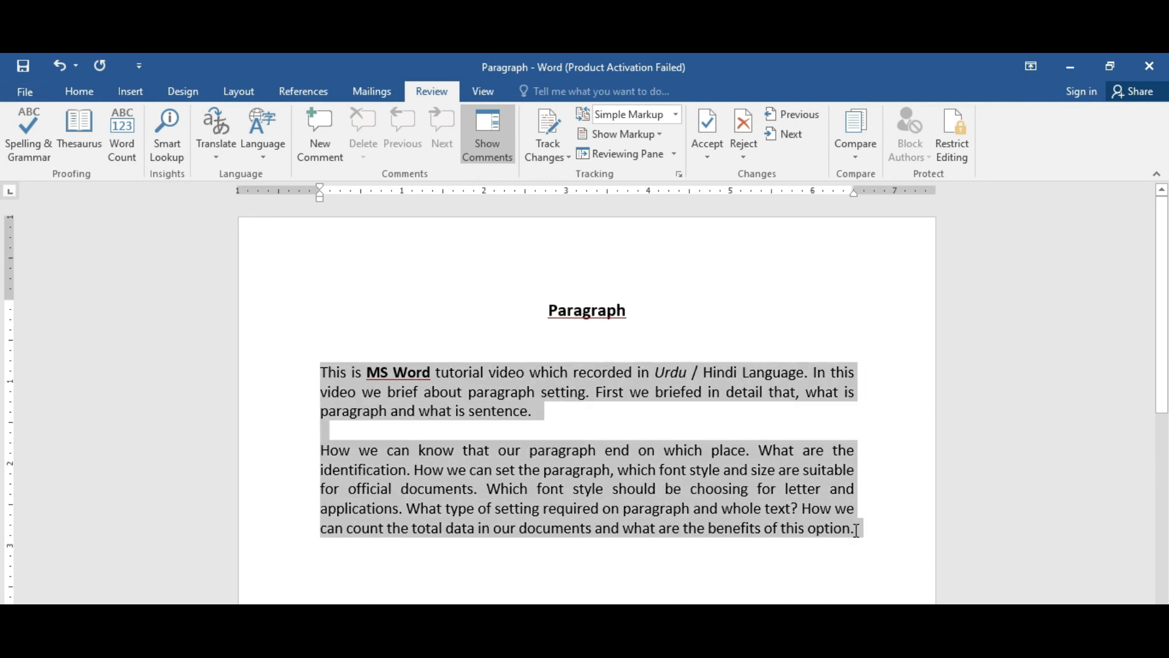
click(121, 127)
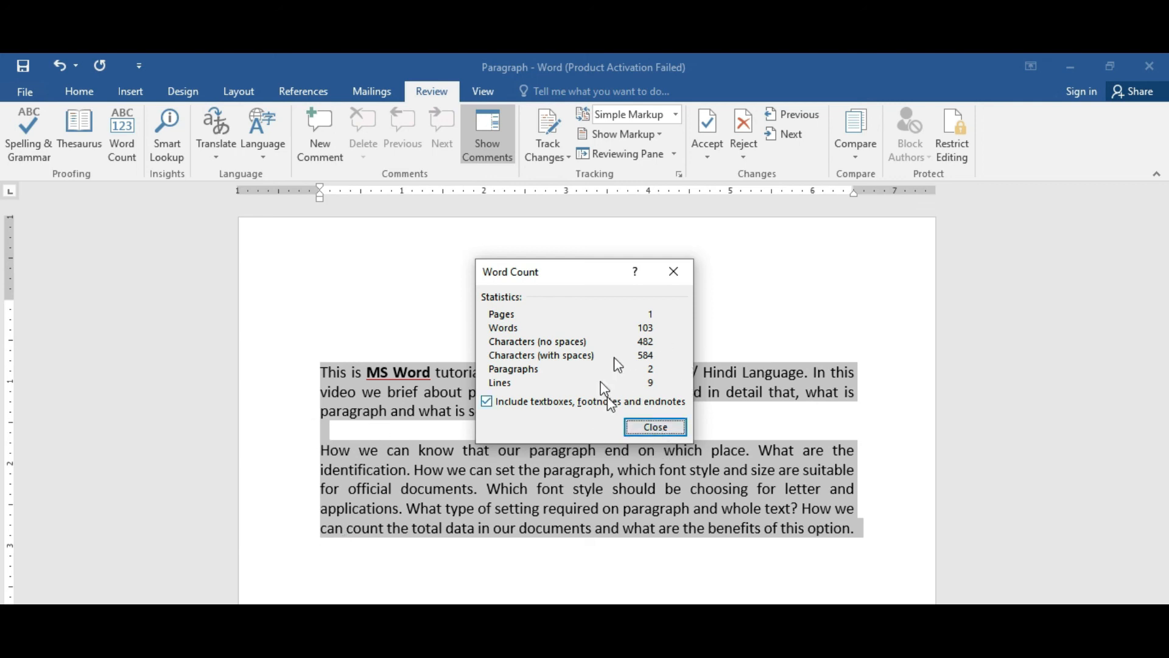
click(639, 431)
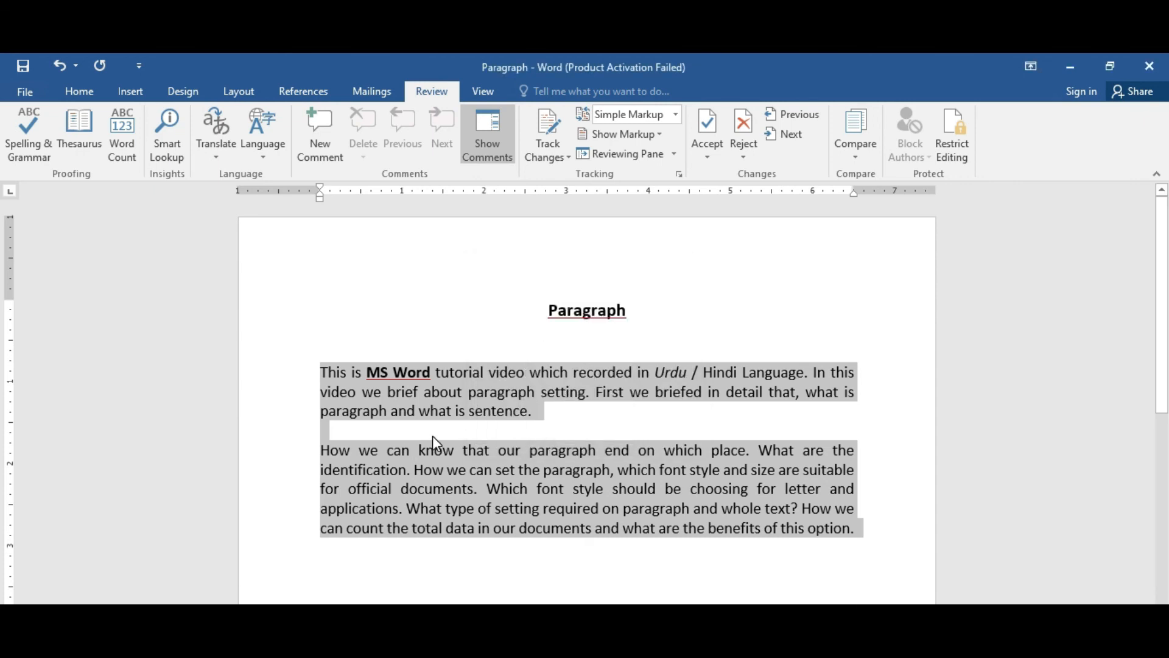